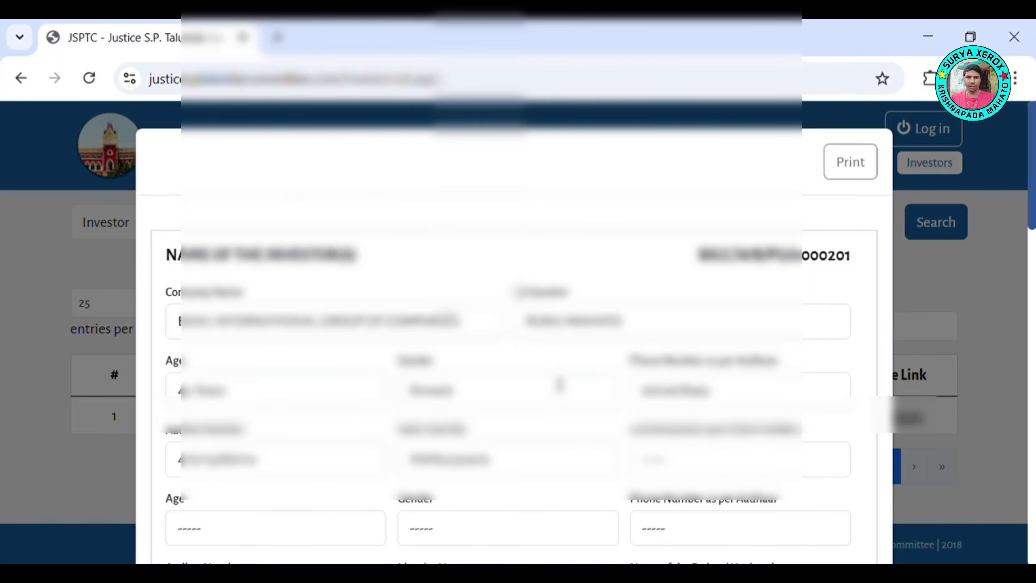
Scroll through the investor profile's fields, investment table and documents checklist.
{"action": "scroll", "coordinate": [265, 359], "scroll_direction": "down", "scroll_amount": 3}
{"action": "scroll", "coordinate": [266, 359], "scroll_direction": "down", "scroll_amount": 15}
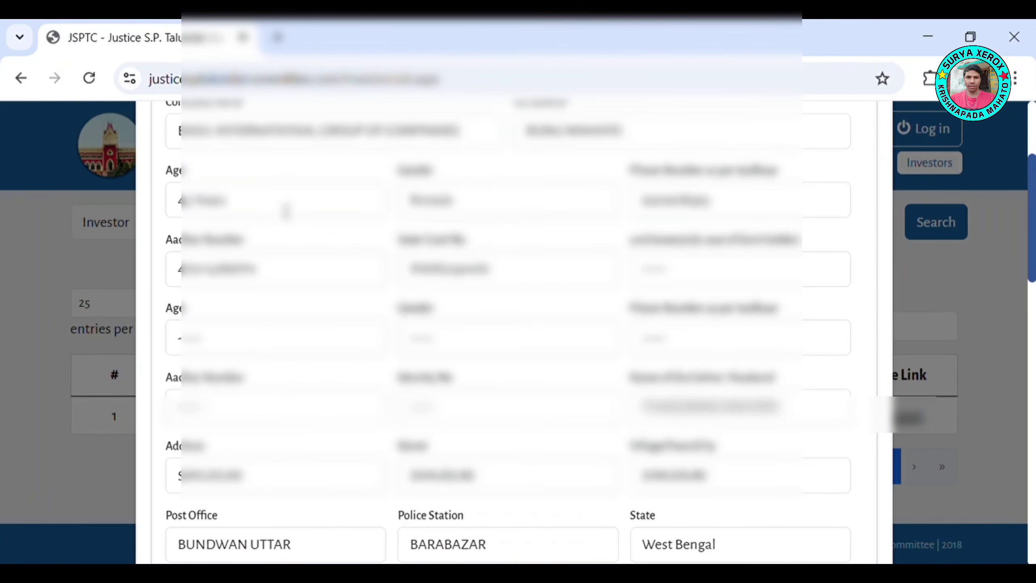
{"action": "scroll", "coordinate": [324, 326], "scroll_direction": "down", "scroll_amount": 7}
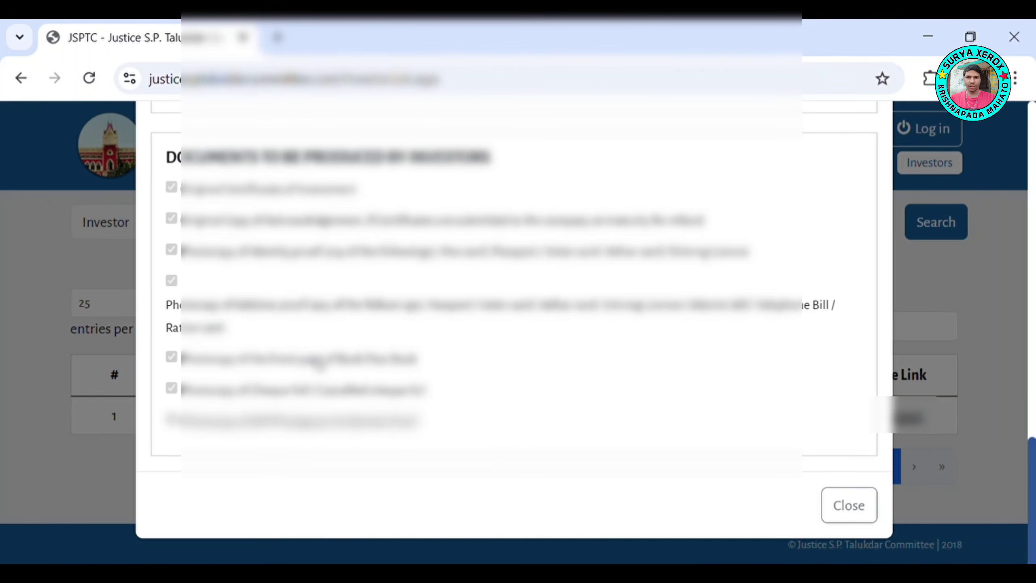
{"action": "scroll", "coordinate": [322, 367], "scroll_direction": "up", "scroll_amount": 15}
{"action": "scroll", "coordinate": [443, 264], "scroll_direction": "up", "scroll_amount": 6}
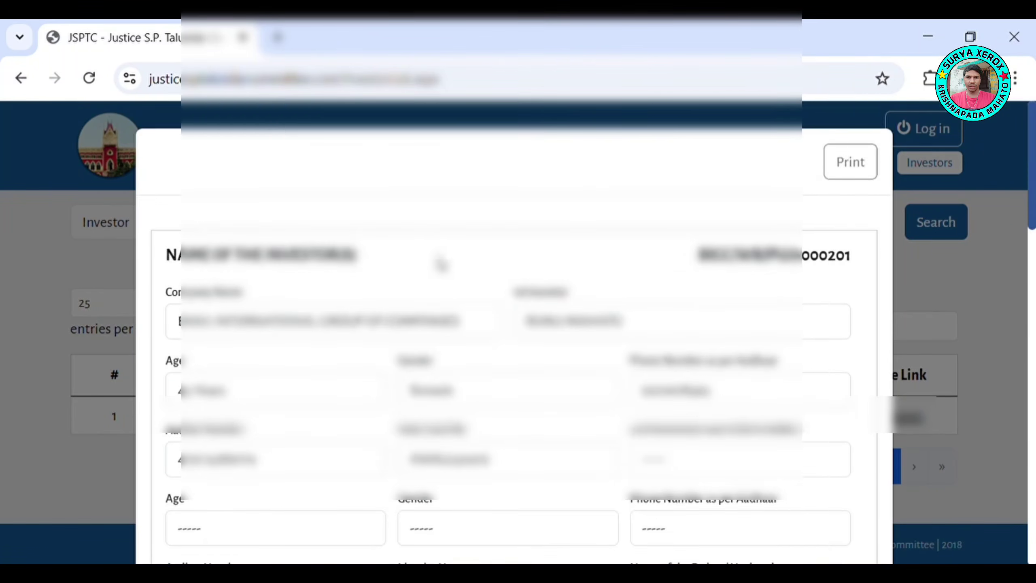
{"action": "scroll", "coordinate": [383, 286], "scroll_direction": "down", "scroll_amount": 8}
{"action": "scroll", "coordinate": [393, 326], "scroll_direction": "down", "scroll_amount": 4}
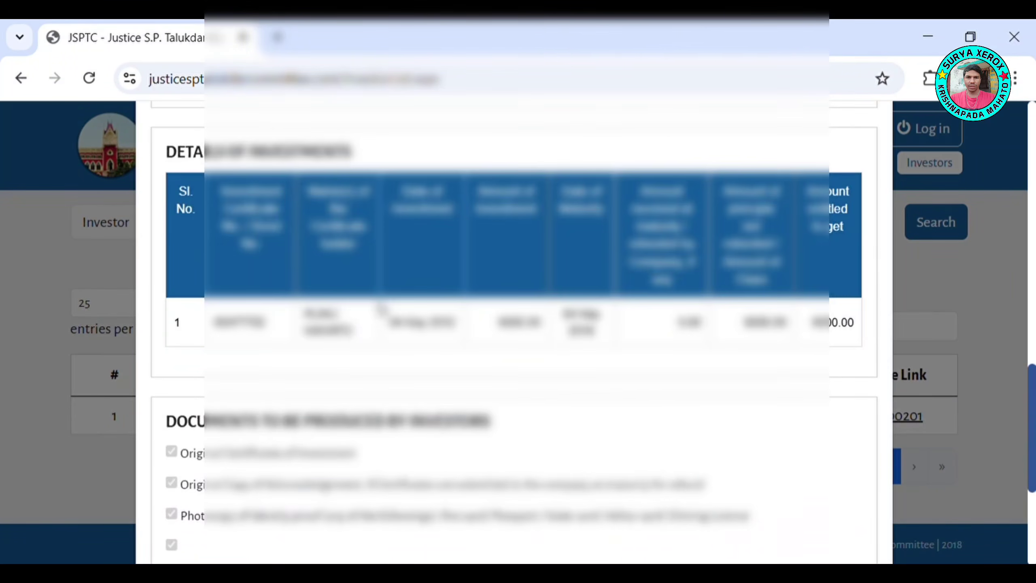
{"action": "scroll", "coordinate": [726, 212], "scroll_direction": "up", "scroll_amount": 10}
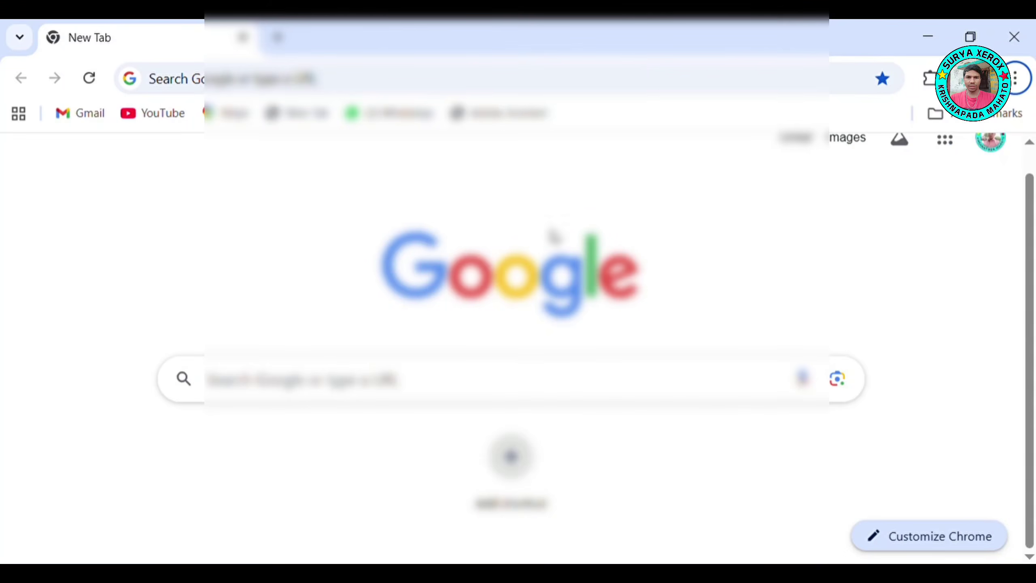
Load the JSPTC InvestorList.aspx page from the pasted address in the new tab.
{"action": "left_click", "coordinate": [250, 385]}
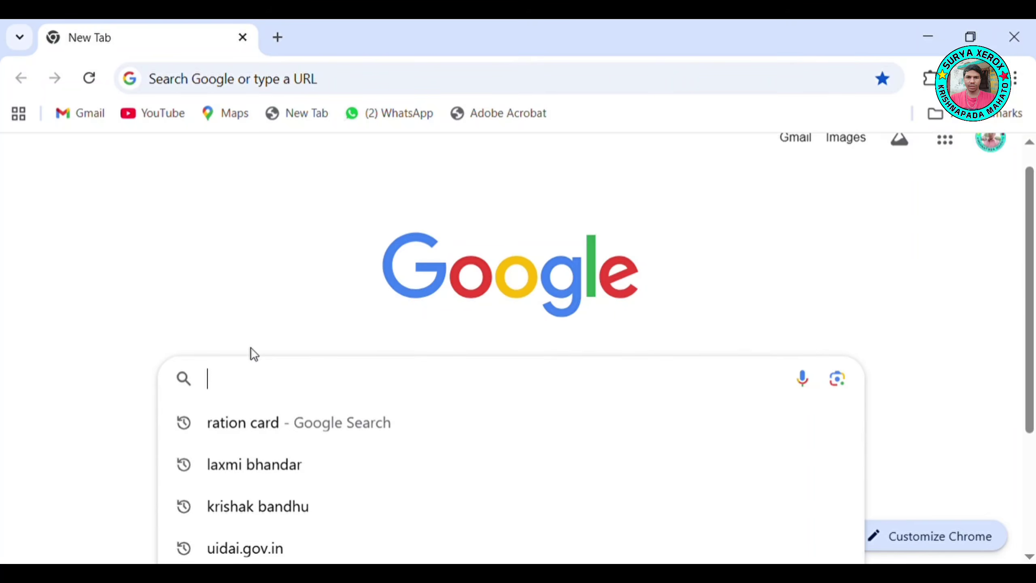
{"action": "type", "text": "https://www.justicesptalukdarcommittee.com/InvestorList.aspx"}
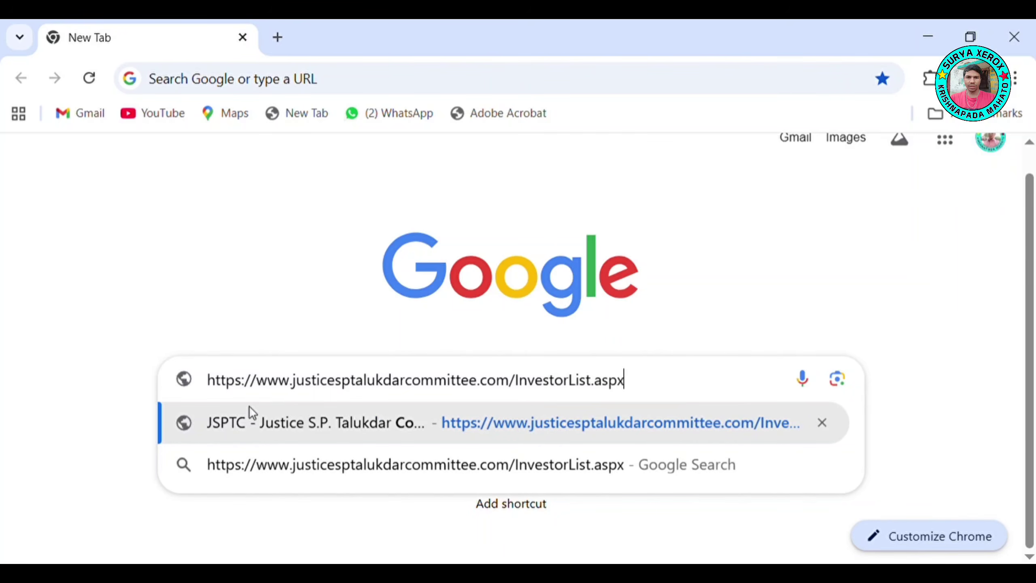
{"action": "left_click", "coordinate": [521, 426]}
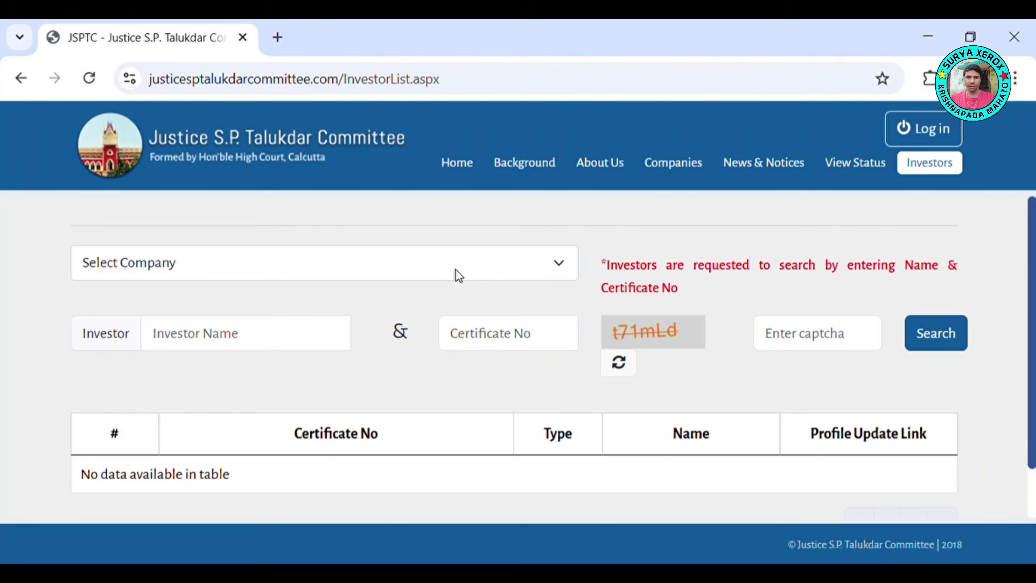
Select BASIL INTERNATIONAL GROUP OF COMPANIES as the company and enter the investor's name.
{"action": "left_click", "coordinate": [208, 262]}
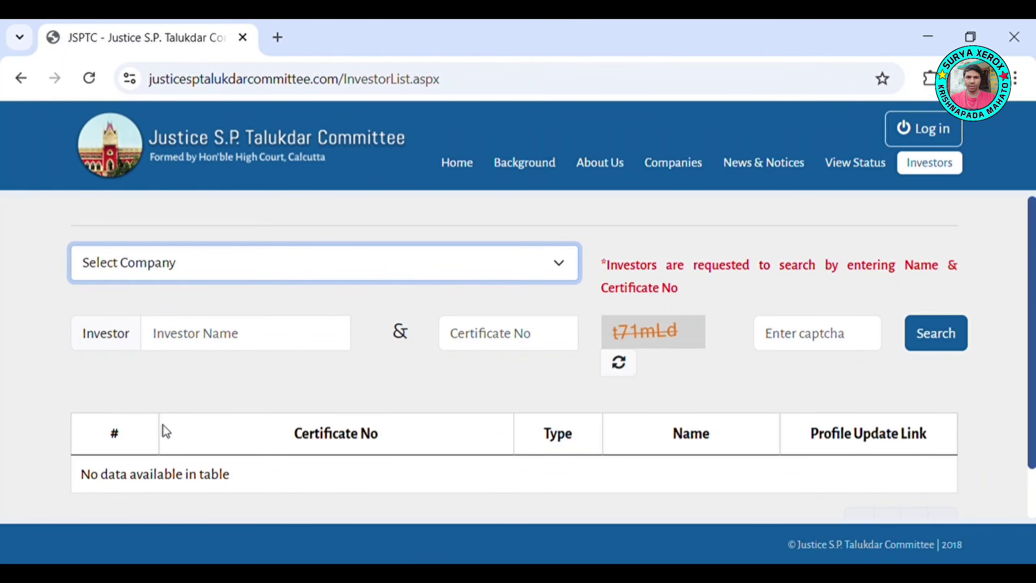
{"action": "key", "text": "b"}
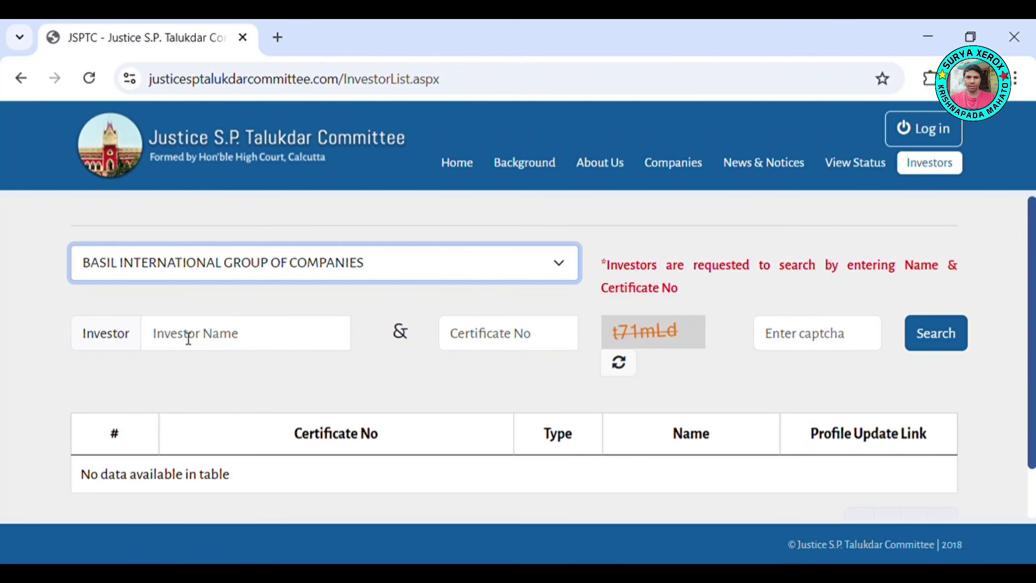
{"action": "left_click", "coordinate": [213, 337]}
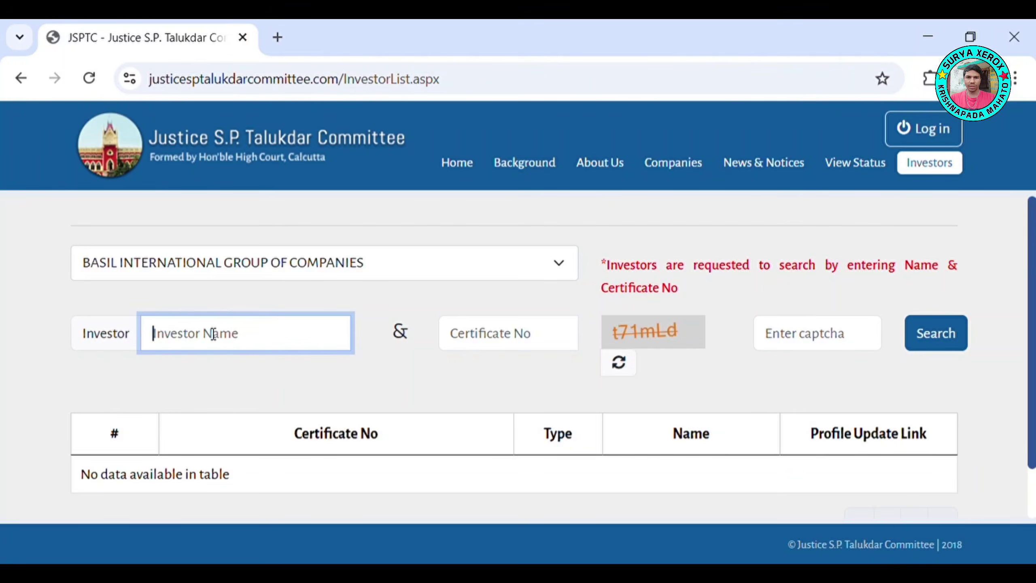
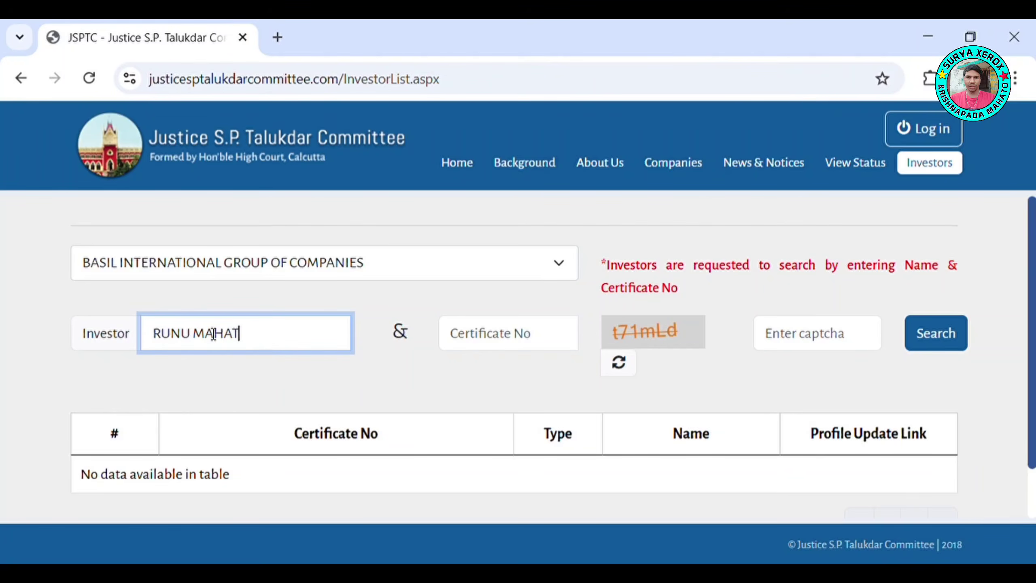
{"action": "left_click", "coordinate": [280, 379]}
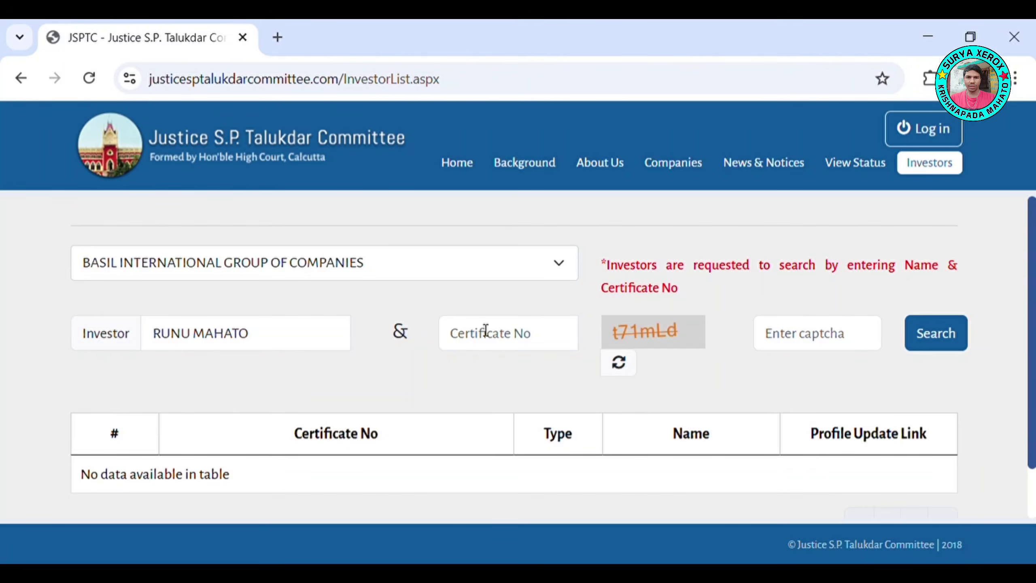
Enter the certificate number and captcha, then run the investor search.
{"action": "left_click", "coordinate": [512, 336]}
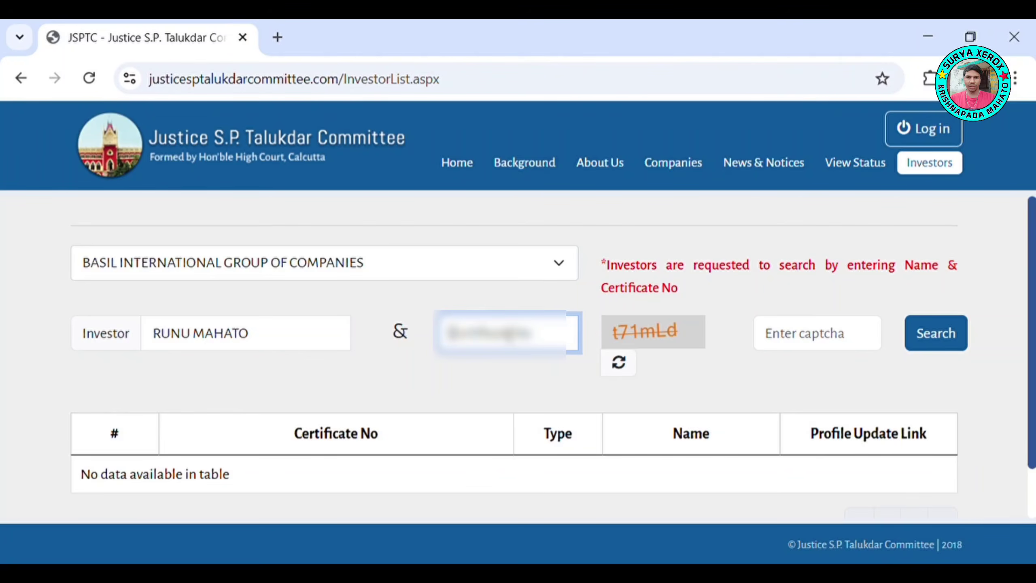
{"action": "type", "text": "00"}
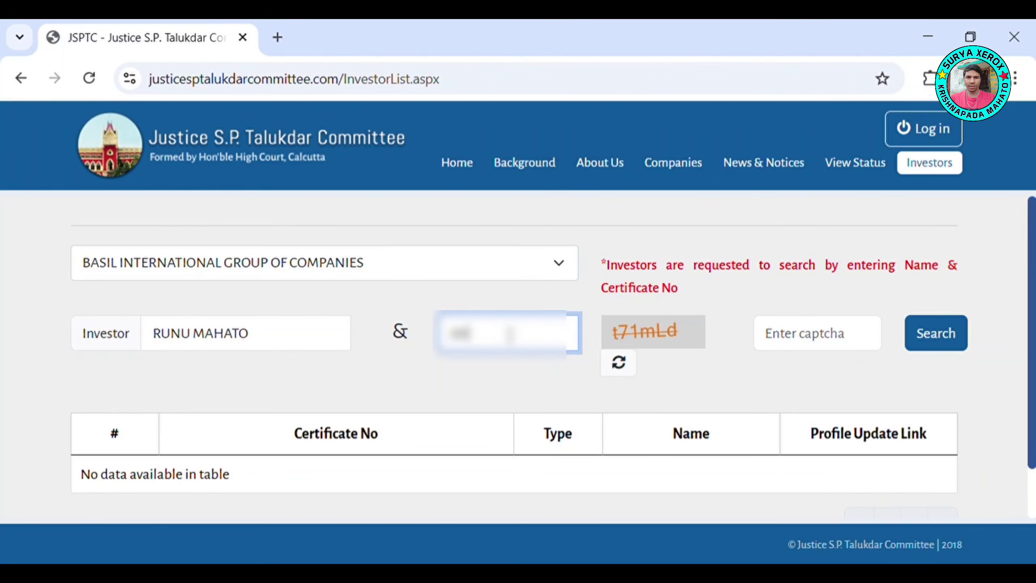
{"action": "type", "text": "00"}
{"action": "left_click", "coordinate": [817, 333]}
{"action": "type", "text": "t71mLd"}
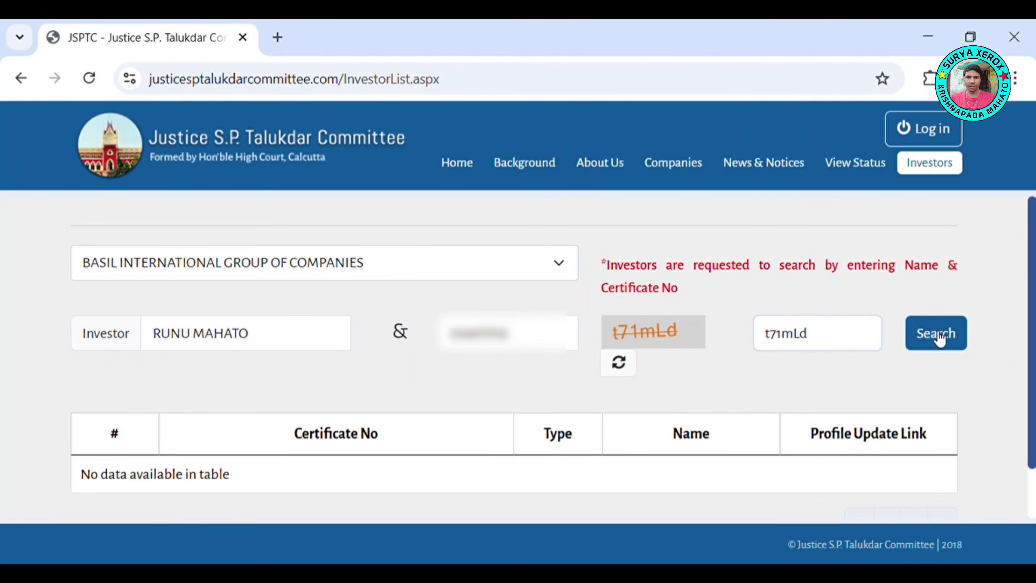
{"action": "left_click", "coordinate": [935, 334]}
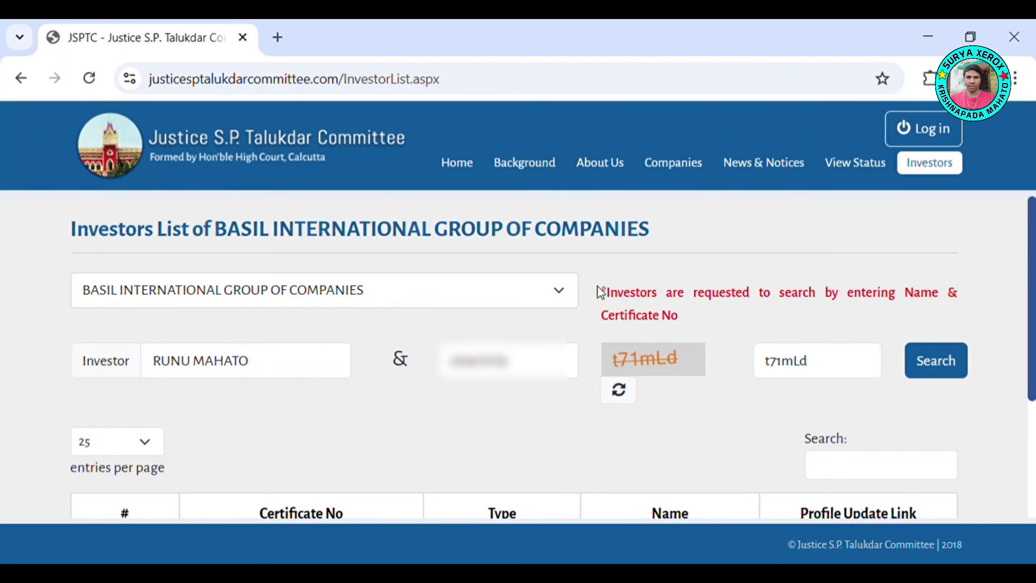
Start a new investor entry from the BASIL INTERNATIONAL search results.
{"action": "scroll", "coordinate": [197, 338], "scroll_direction": "down", "scroll_amount": 5}
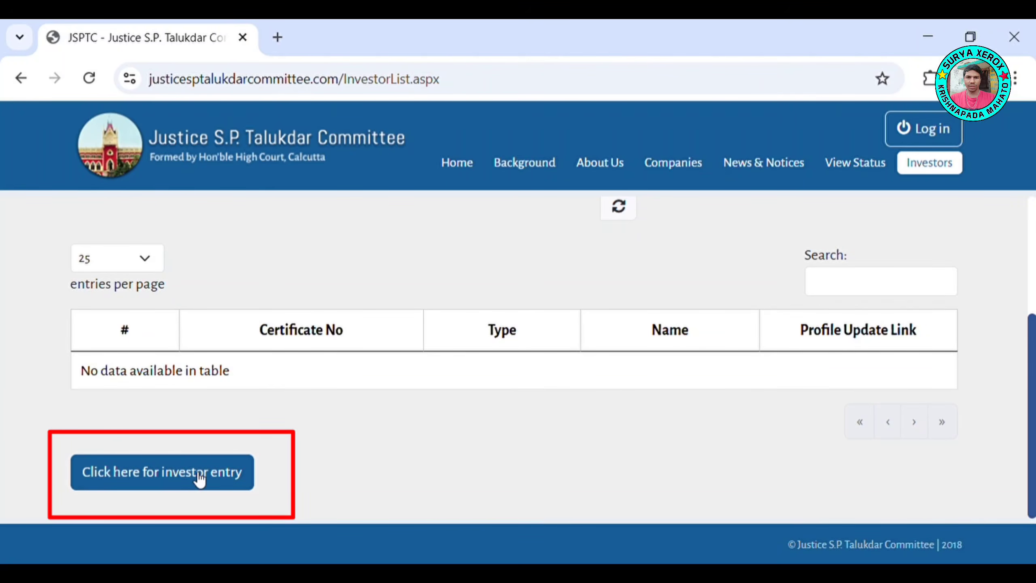
{"action": "left_click", "coordinate": [151, 476]}
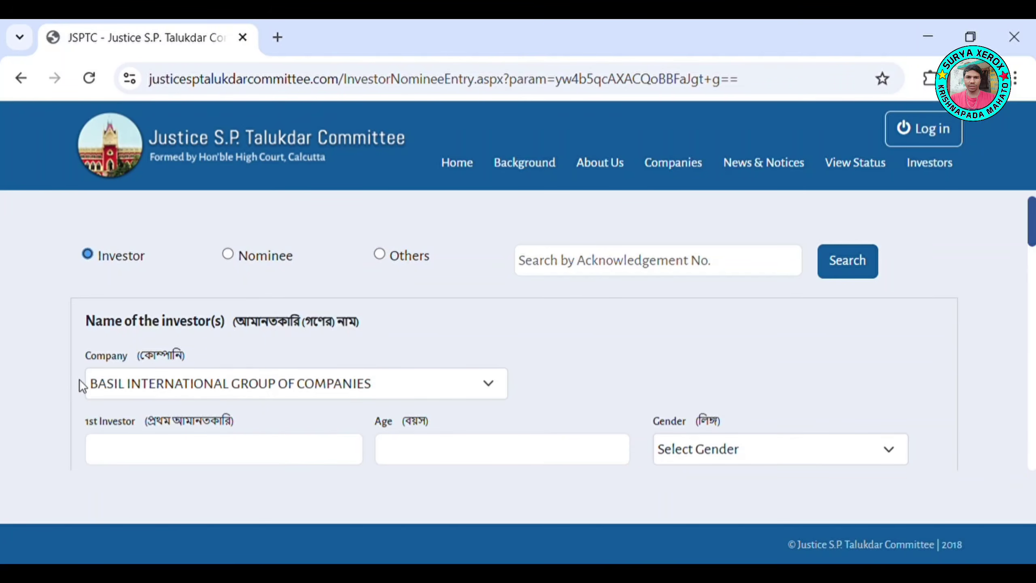
Enter the first investor's name and age 45.
{"action": "scroll", "coordinate": [477, 343], "scroll_direction": "down", "scroll_amount": 2}
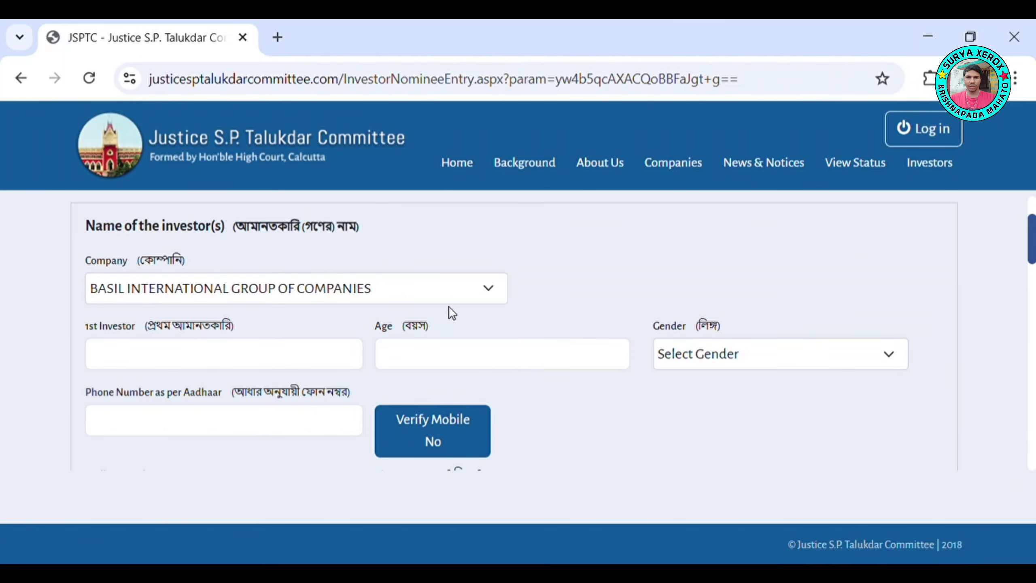
{"action": "left_click", "coordinate": [130, 362]}
{"action": "type", "text": "r"}
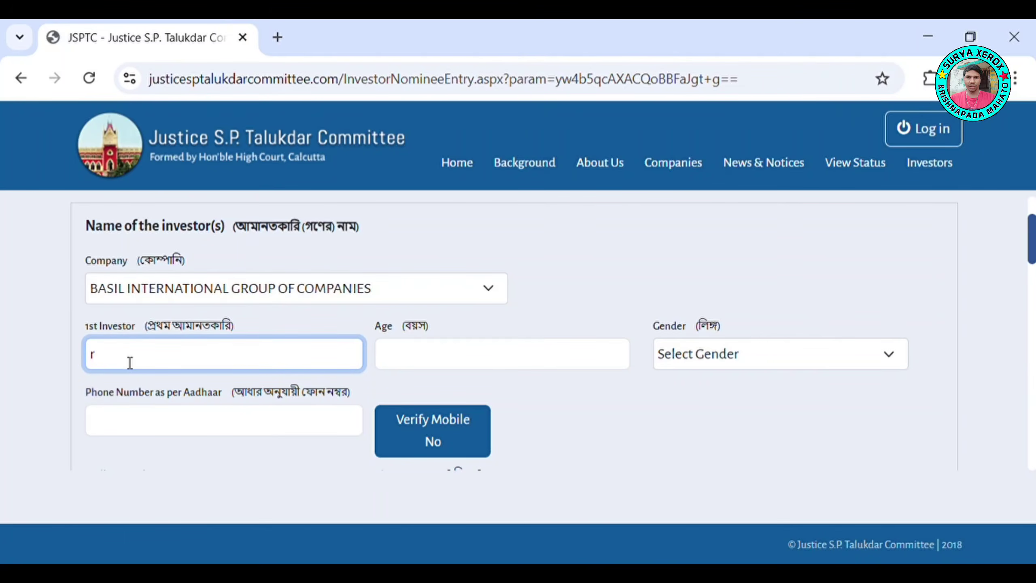
{"action": "key", "text": "BackSpace"}
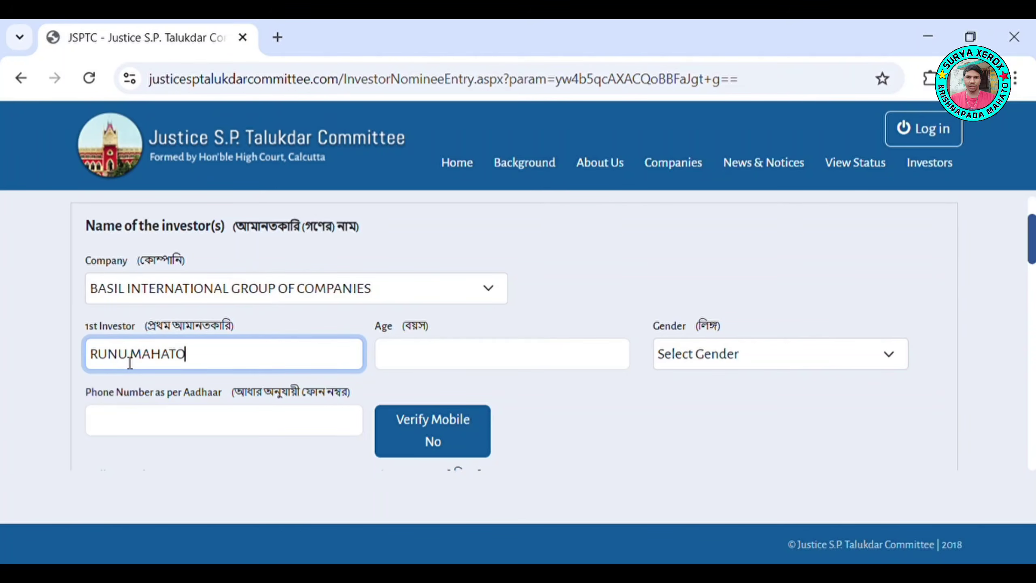
{"action": "left_click", "coordinate": [444, 355]}
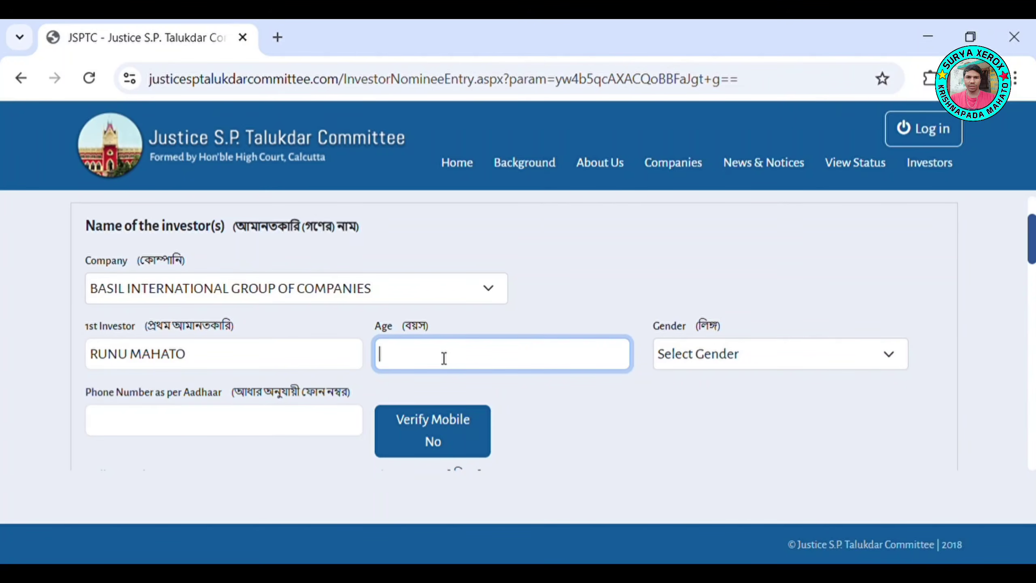
{"action": "type", "text": "45"}
Set the gender to Female and enter the Aadhaar-linked phone number.
{"action": "left_click", "coordinate": [689, 364]}
{"action": "key", "text": "f"}
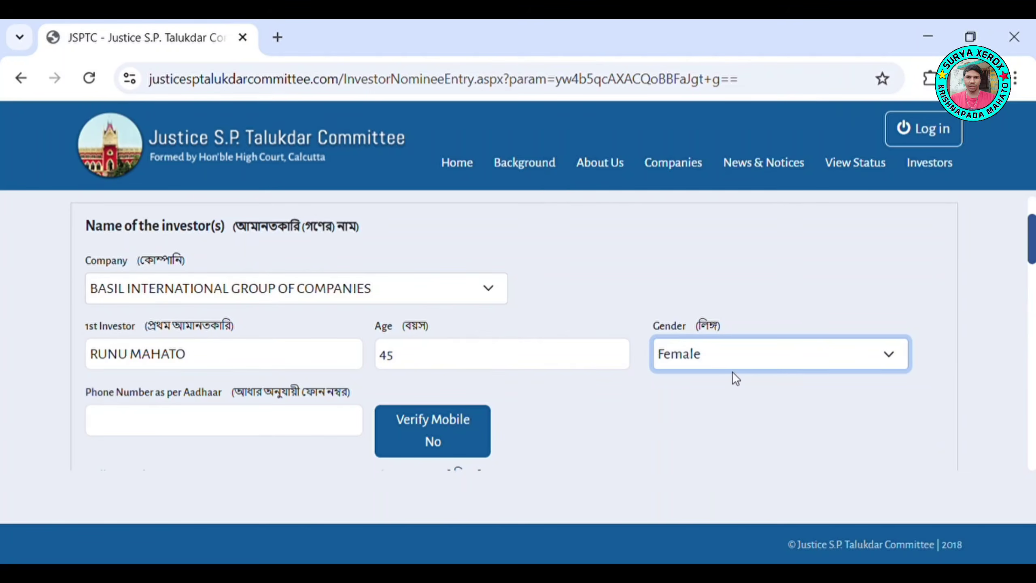
{"action": "left_click", "coordinate": [188, 426]}
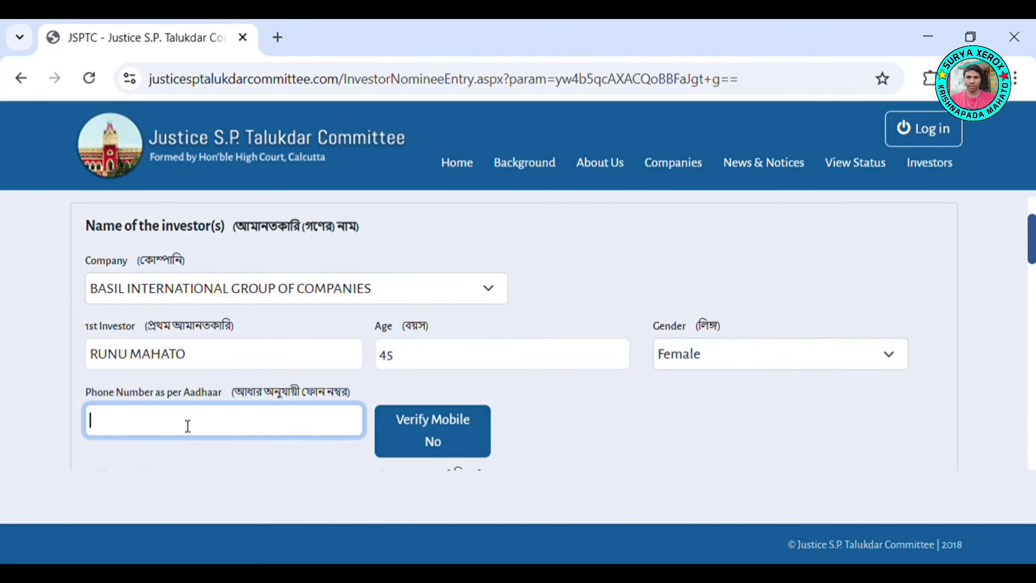
{"action": "type", "text": "62"}
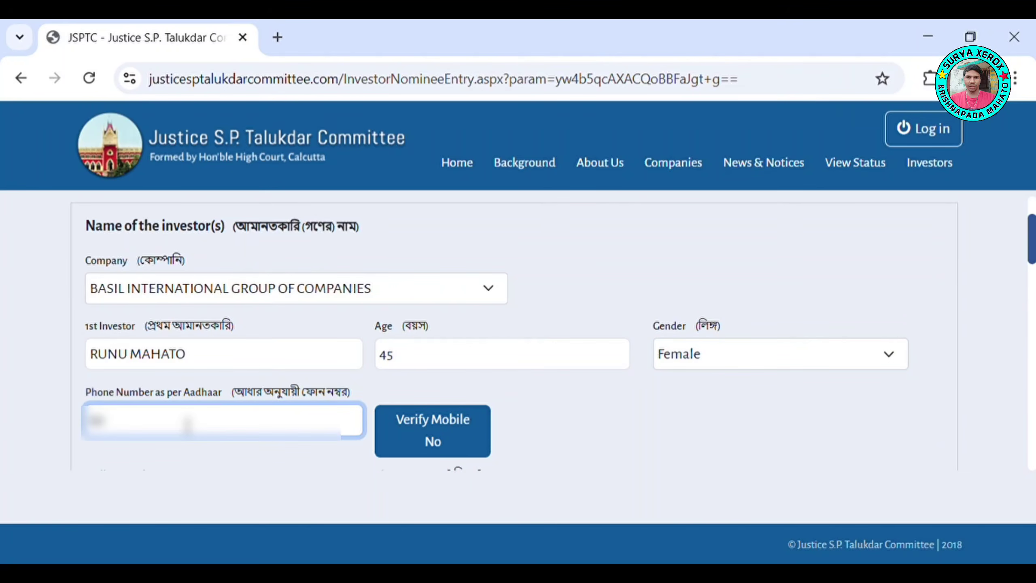
{"action": "type", "text": "??????"}
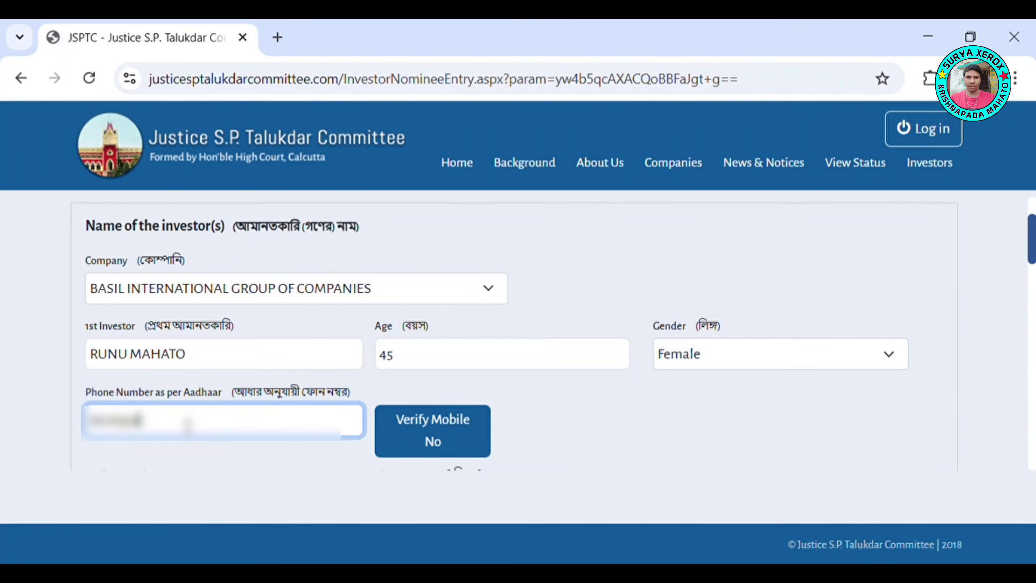
{"action": "key", "text": "BackSpace"}
{"action": "key", "text": "BackSpace"}
{"action": "key", "text": "BackSpace"}
{"action": "key", "text": "BackSpace"}
{"action": "key", "text": "BackSpace"}
{"action": "type", "text": "???"}
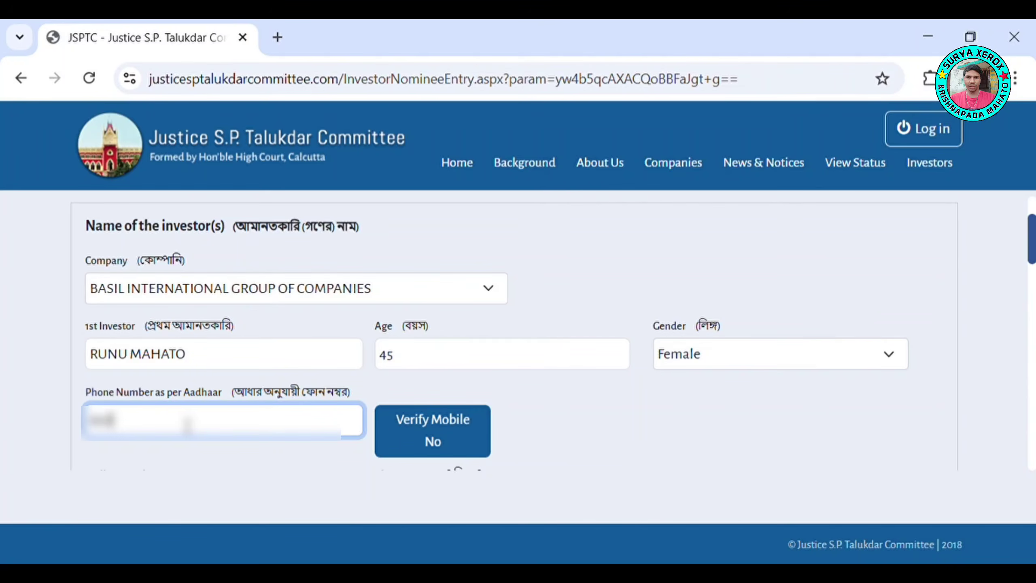
{"action": "type", "text": "????"}
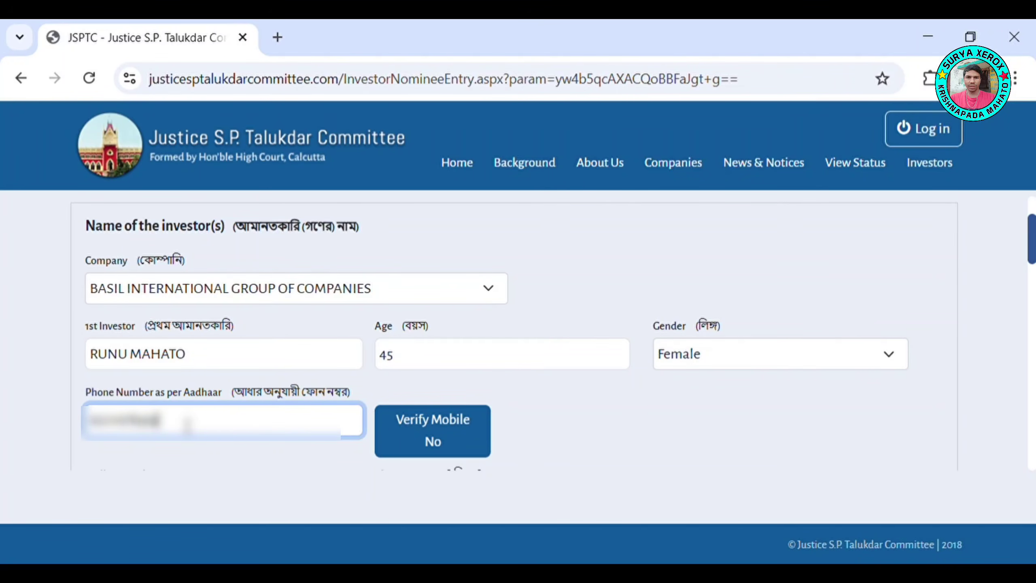
Request an OTP, enter the received code and validate the phone number.
{"action": "left_click", "coordinate": [433, 431]}
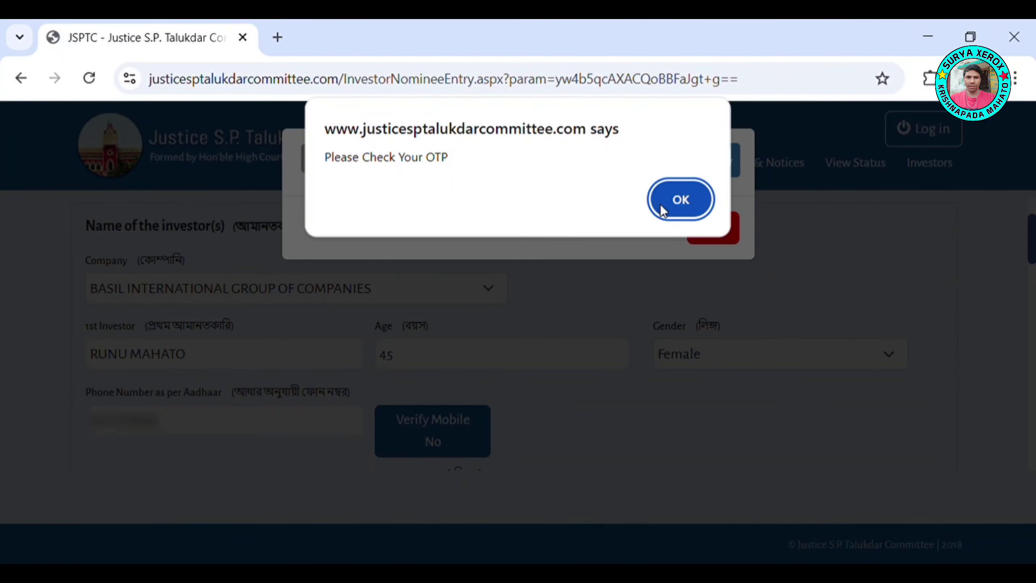
{"action": "left_click", "coordinate": [661, 204]}
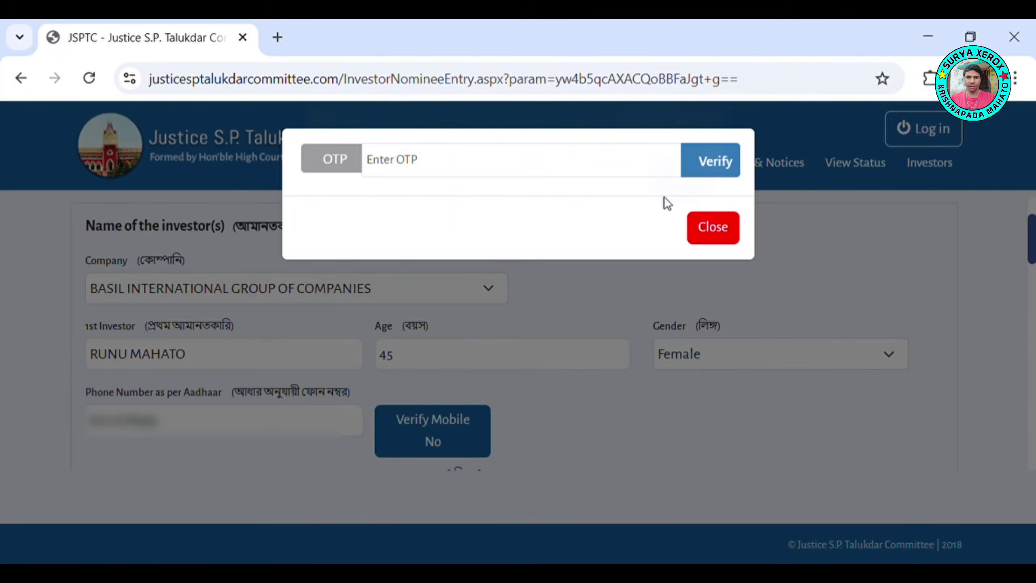
{"action": "left_click", "coordinate": [425, 172]}
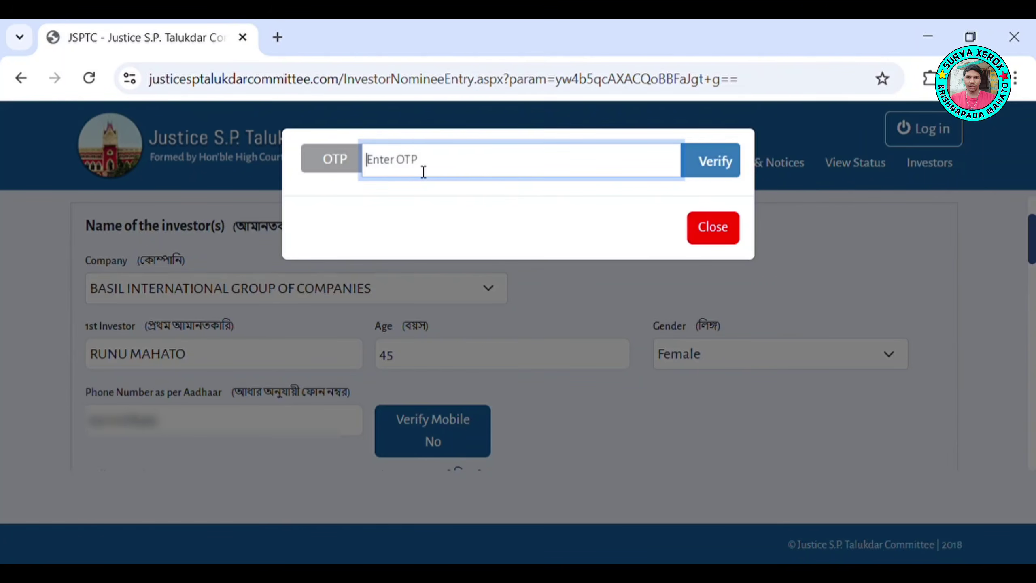
{"action": "left_click", "coordinate": [703, 167]}
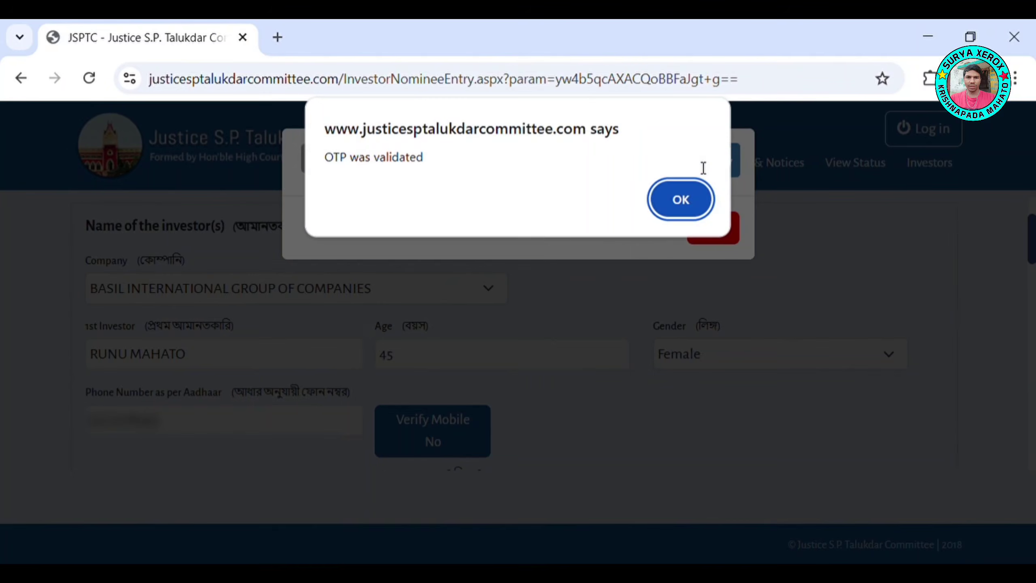
{"action": "left_click", "coordinate": [665, 199]}
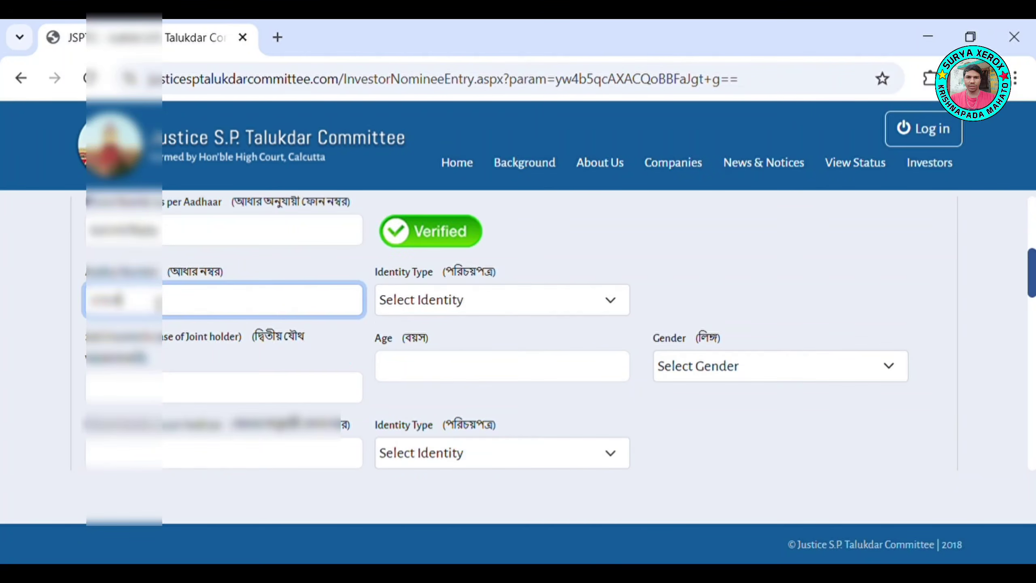
Enter the Aadhaar number and set identity type to Voter Card with its number.
{"action": "type", "text": "••"}
{"action": "type", "text": "••••4"}
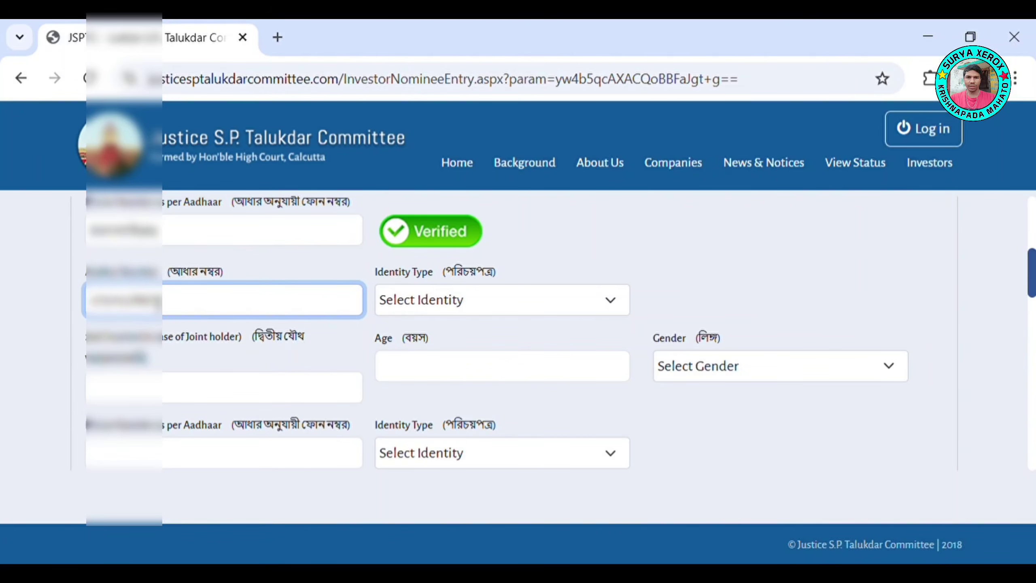
{"action": "left_click", "coordinate": [418, 309]}
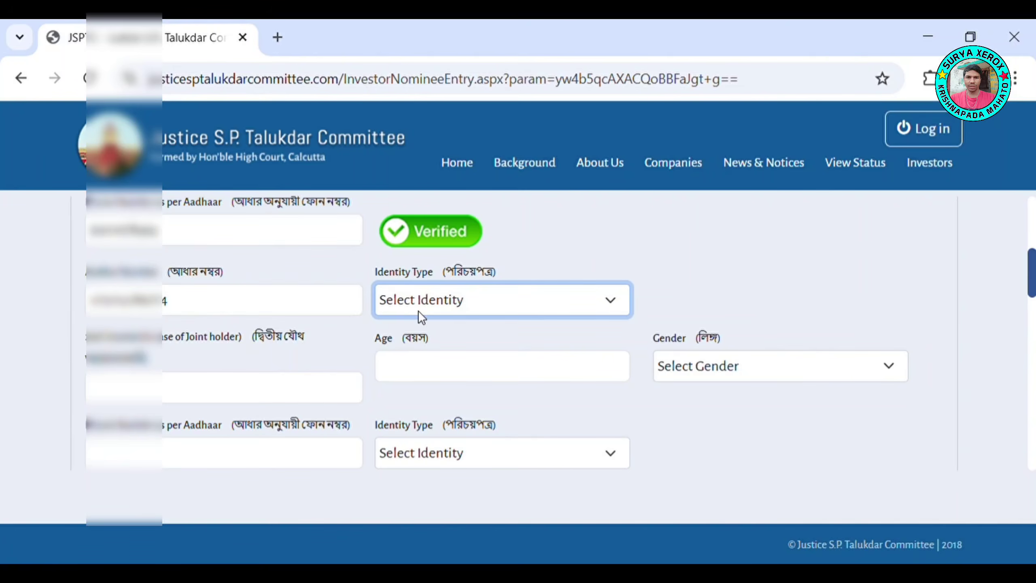
{"action": "left_click", "coordinate": [416, 430]}
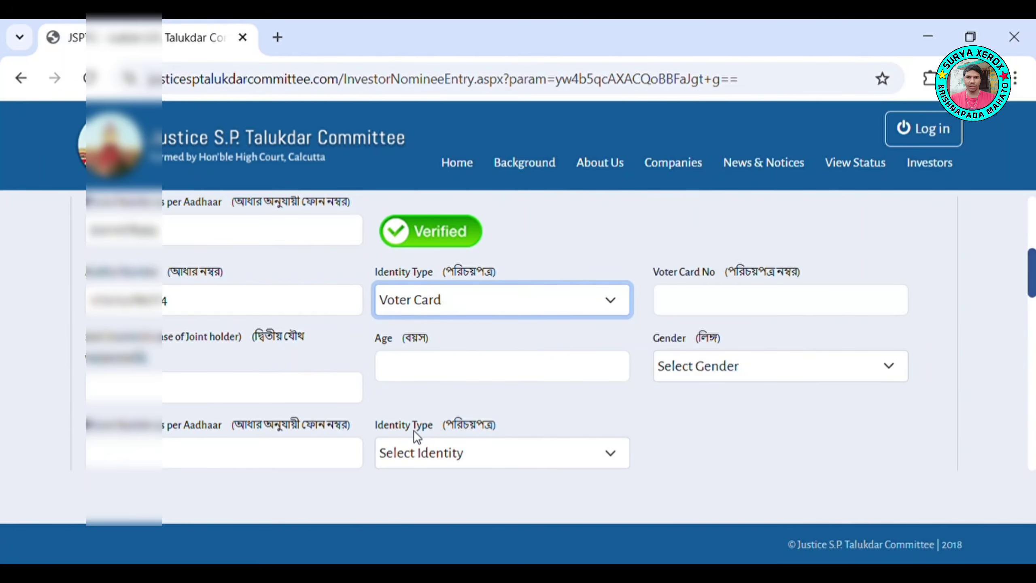
{"action": "left_click", "coordinate": [706, 304]}
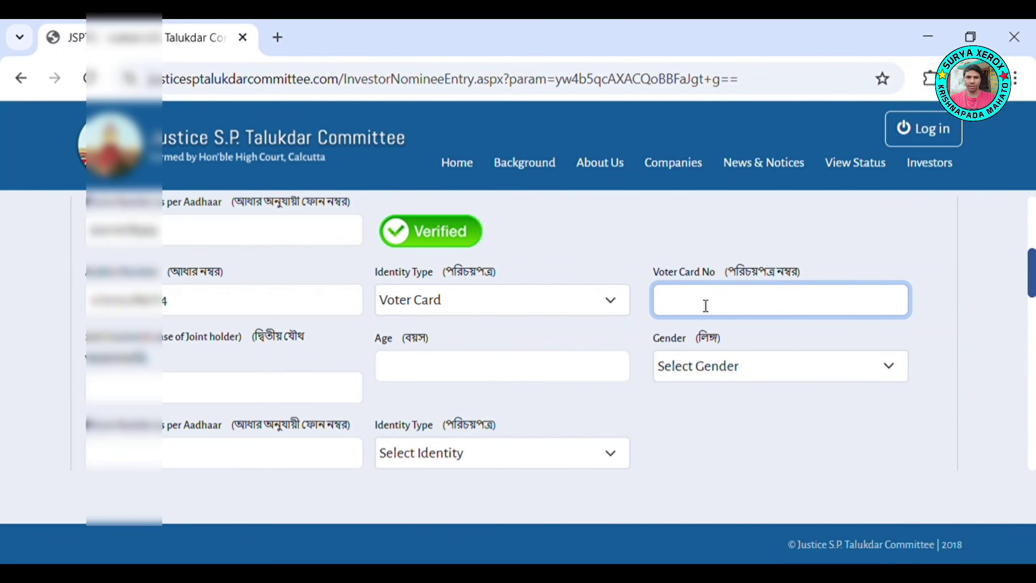
{"action": "type", "text": "****"}
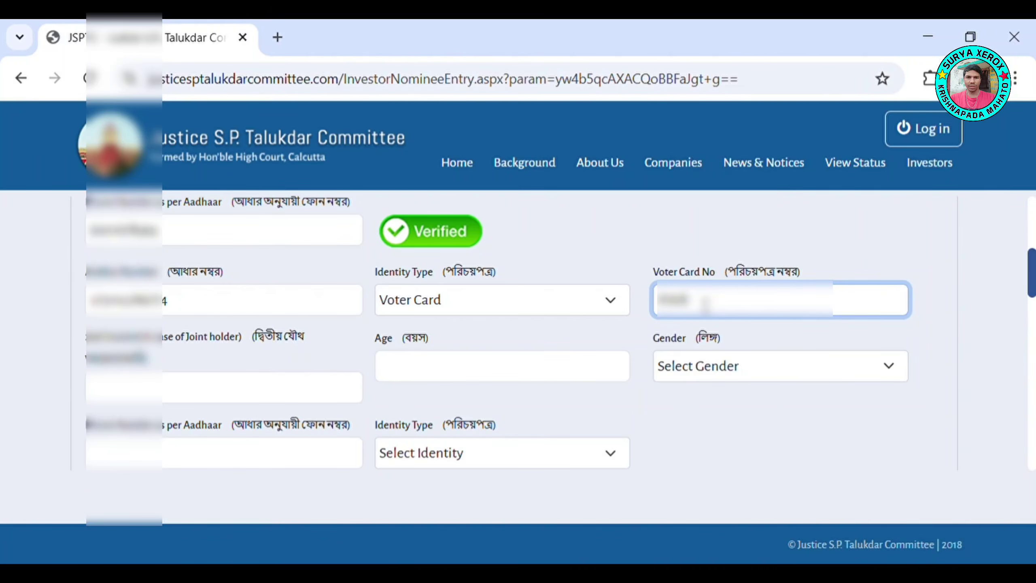
{"action": "type", "text": "******"}
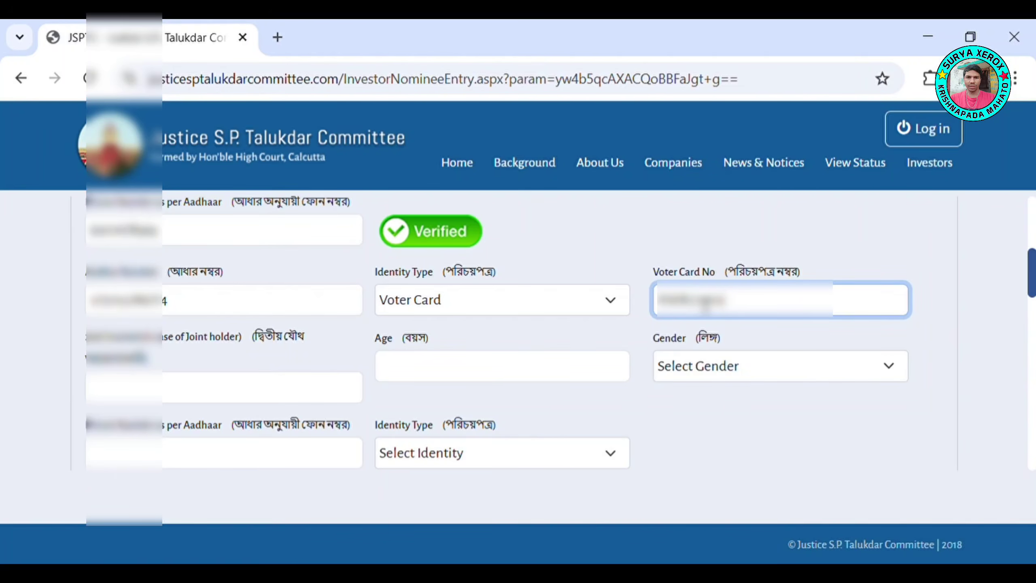
{"action": "type", "text": "***"}
{"action": "left_click", "coordinate": [801, 432]}
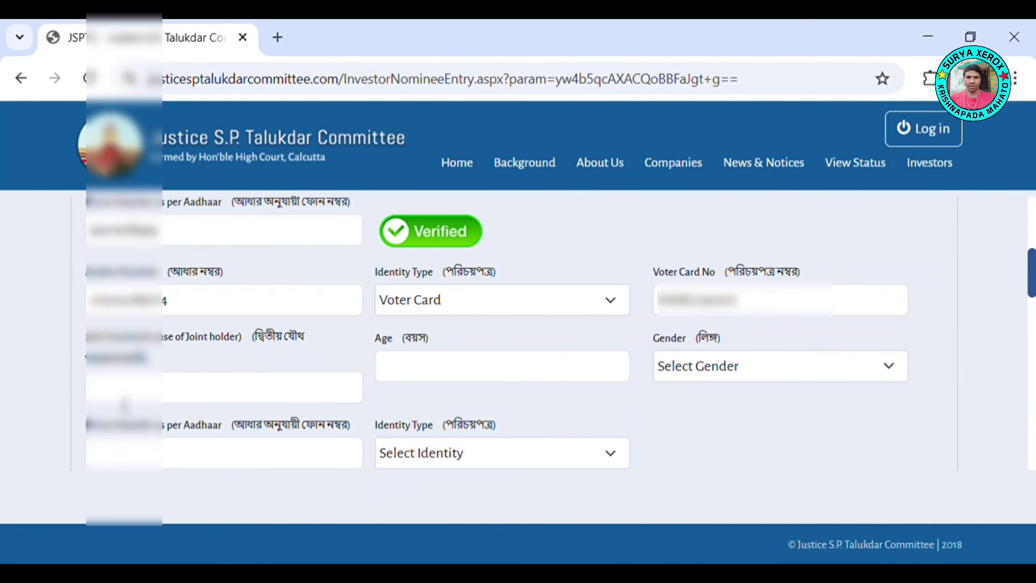
Fill in the father's/husband's name and the street address.
{"action": "scroll", "coordinate": [458, 331], "scroll_direction": "down", "scroll_amount": 4}
{"action": "left_click", "coordinate": [458, 331]}
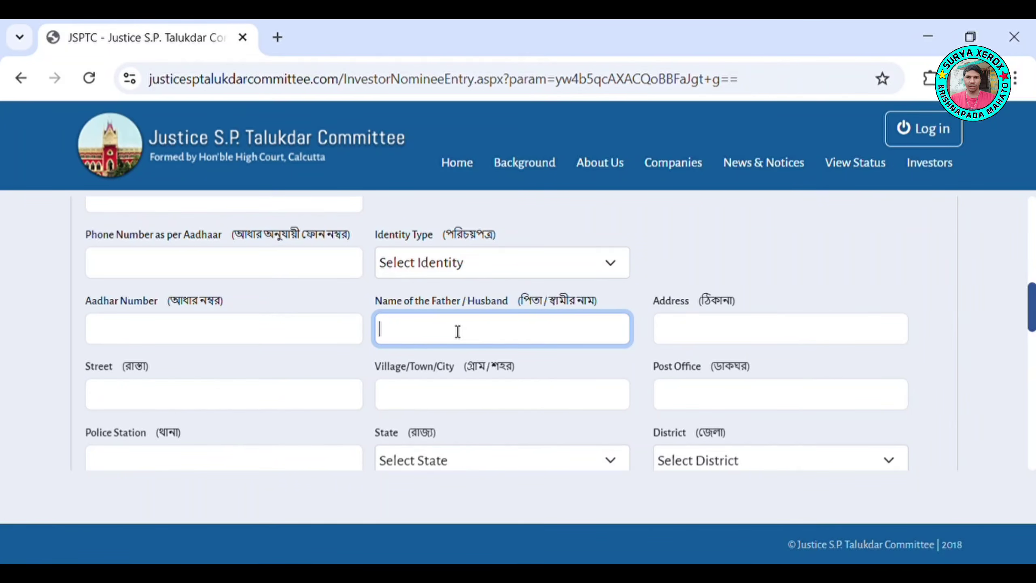
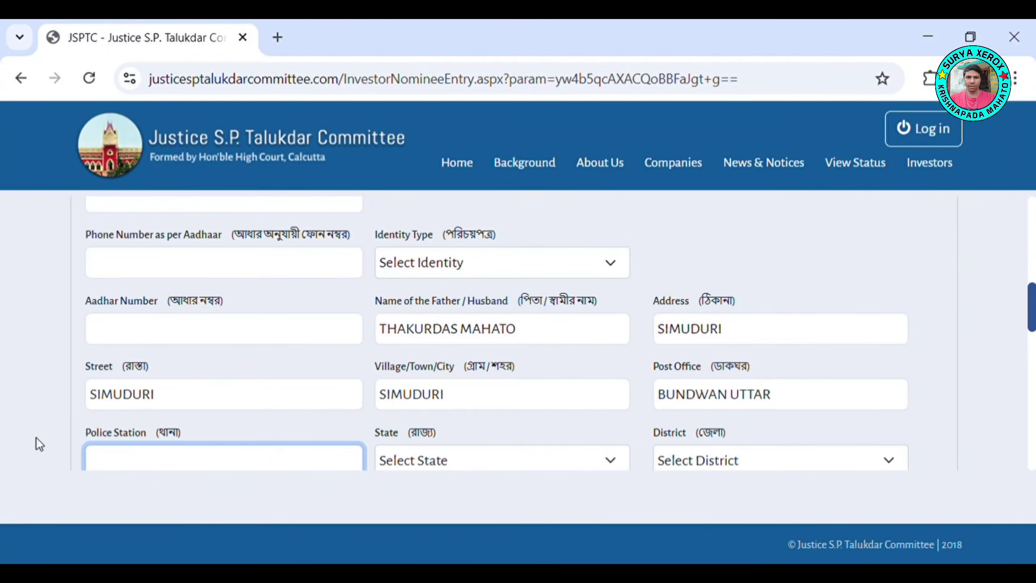
{"action": "scroll", "coordinate": [4, 437], "scroll_direction": "down", "scroll_amount": 5}
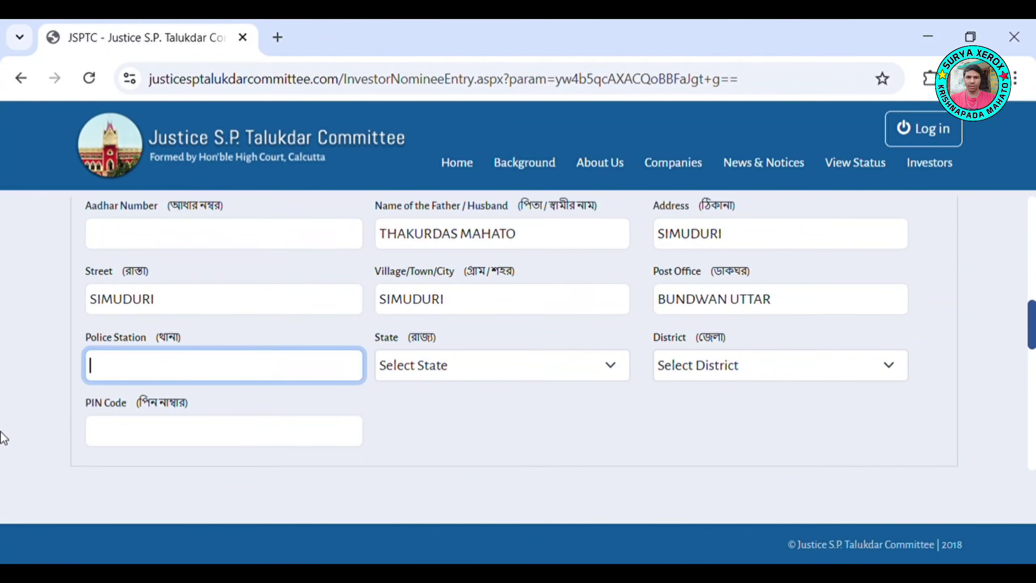
{"action": "type", "text": "B"}
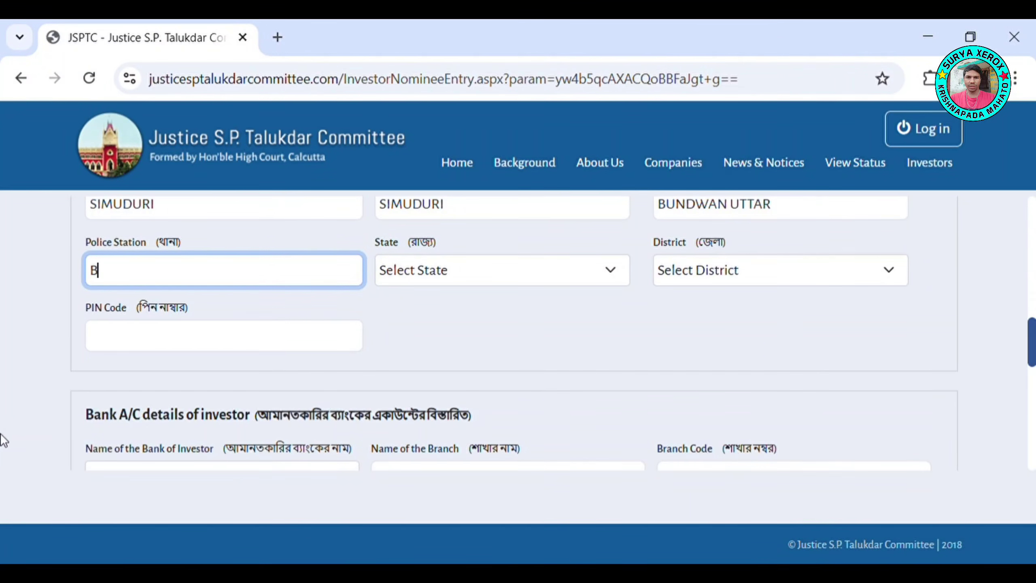
{"action": "type", "text": "ARABAZAR"}
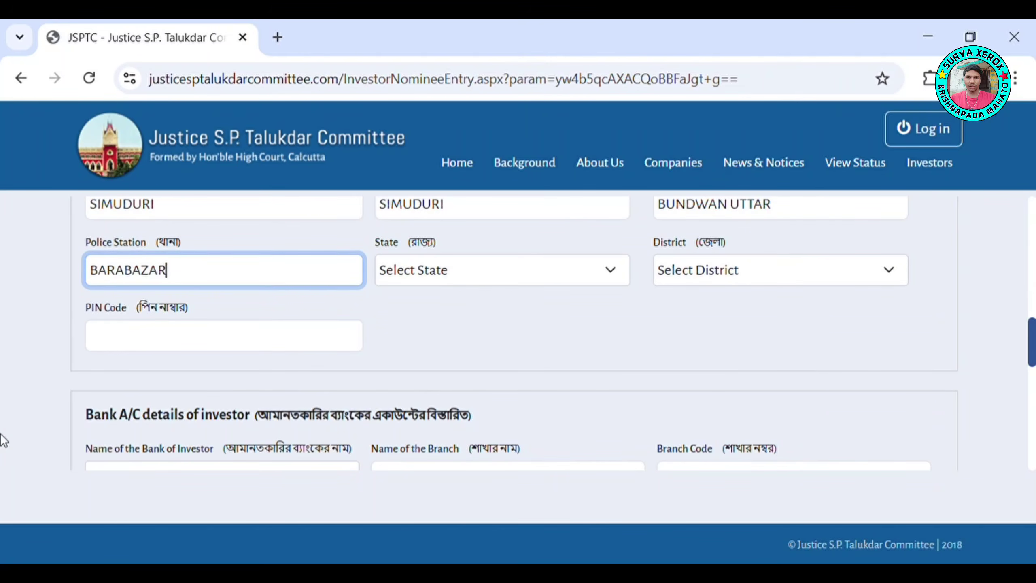
Set the state to West Bengal, district to Purulia, and enter the PIN code.
{"action": "key", "text": "Tab"}
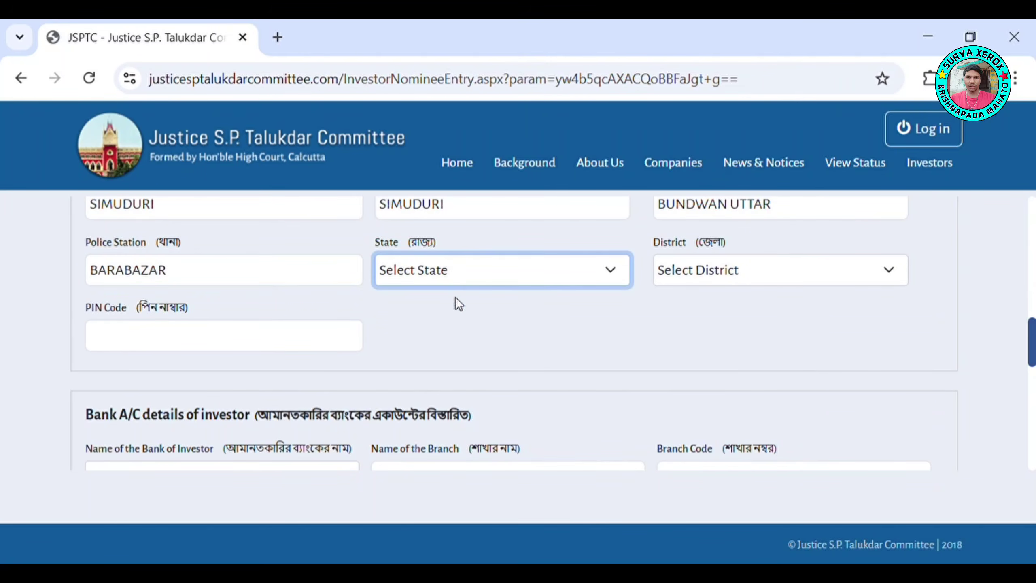
{"action": "key", "text": "w"}
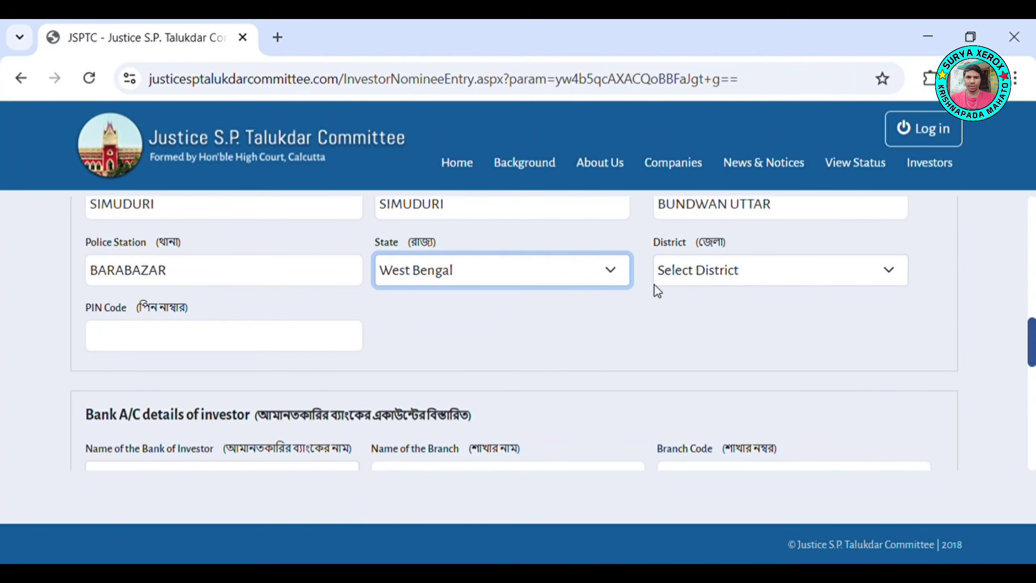
{"action": "key", "text": "Tab"}
{"action": "key", "text": "p"}
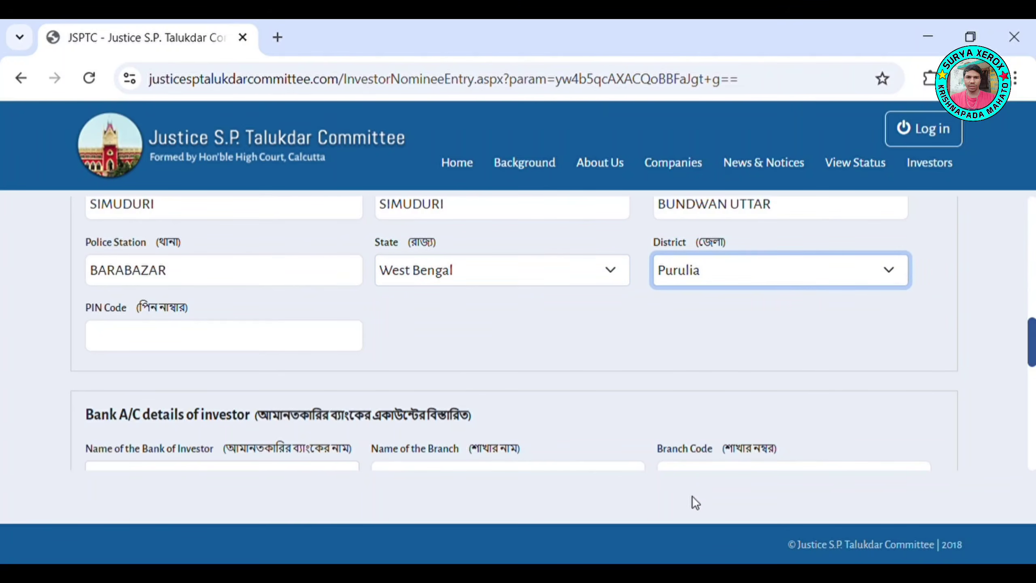
{"action": "left_click", "coordinate": [191, 351]}
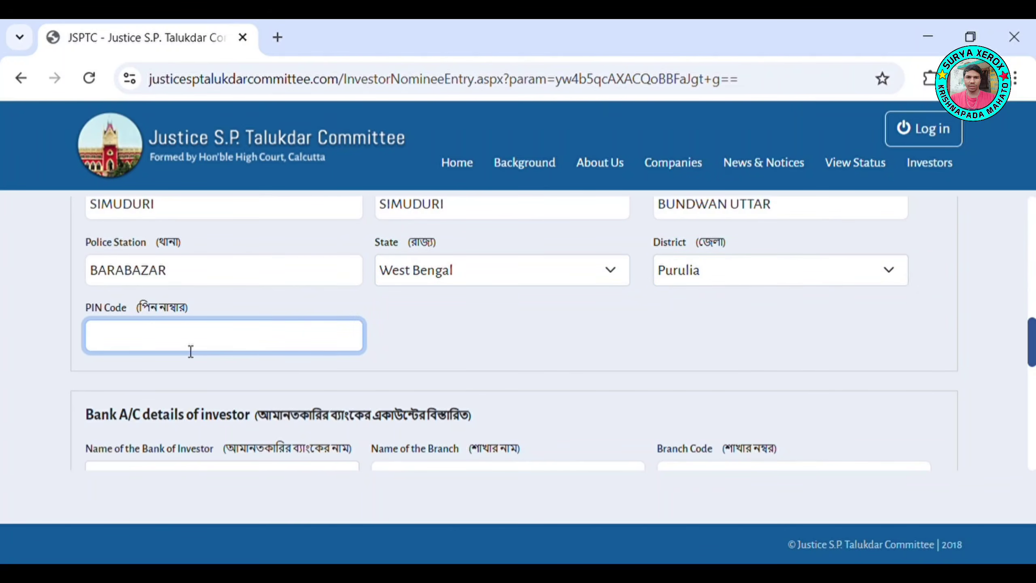
{"action": "type", "text": "723128"}
{"action": "left_click", "coordinate": [451, 362]}
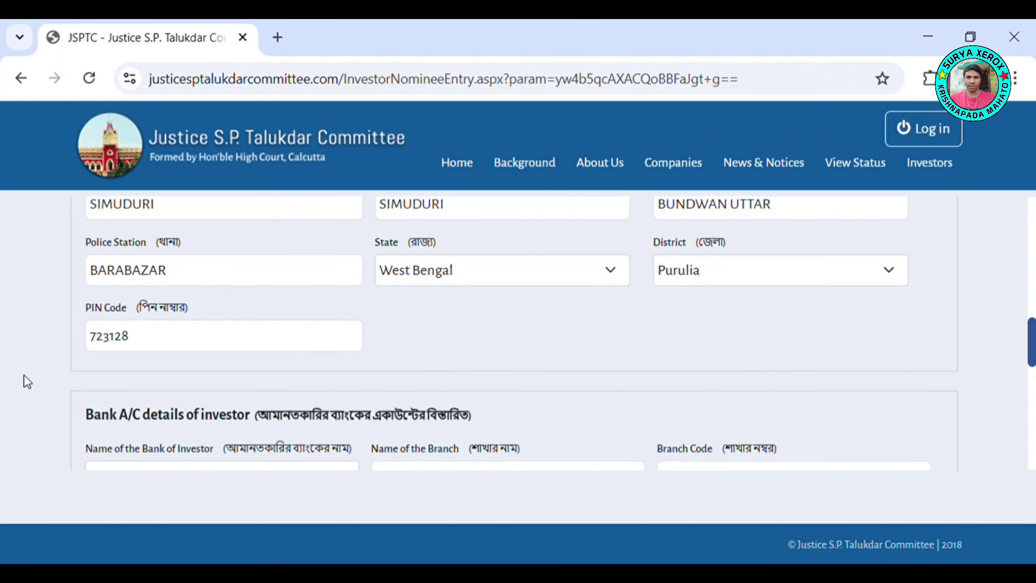
Choose State Bank of India, branch BARABAZAR, branch code 0008.
{"action": "scroll", "coordinate": [26, 367], "scroll_direction": "down", "scroll_amount": 4}
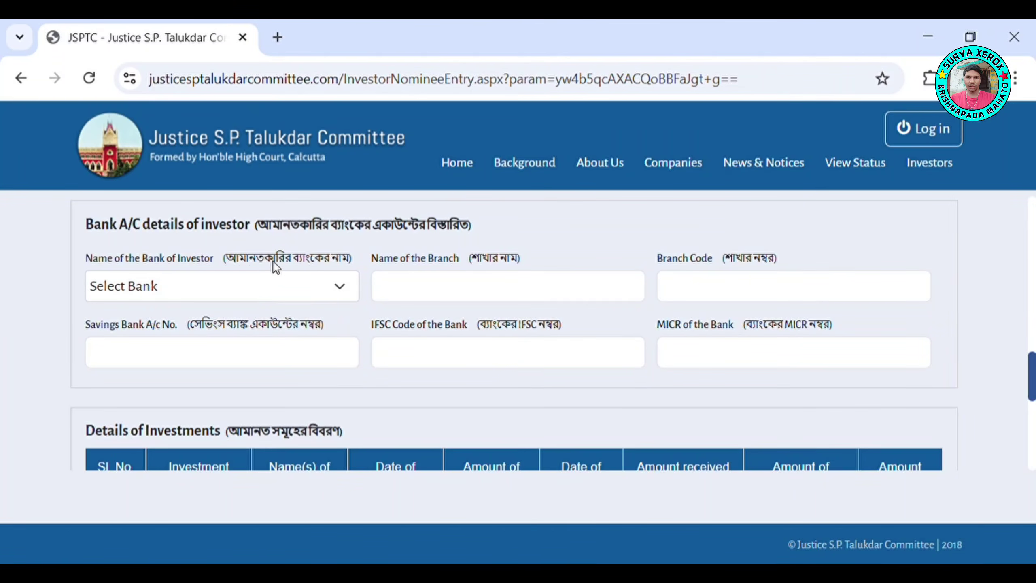
{"action": "left_click", "coordinate": [159, 285]}
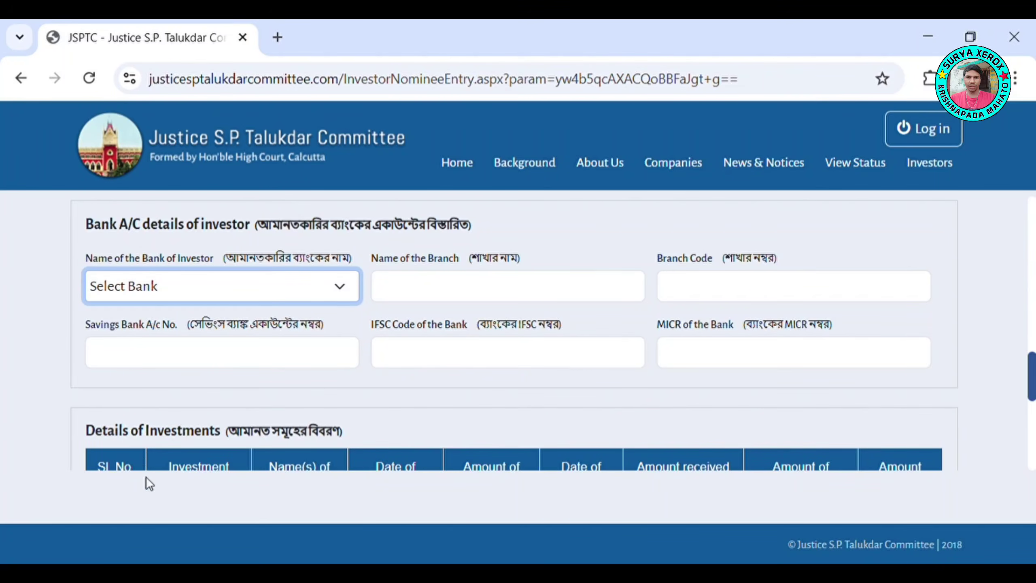
{"action": "left_click", "coordinate": [152, 520]}
{"action": "left_click", "coordinate": [436, 297]}
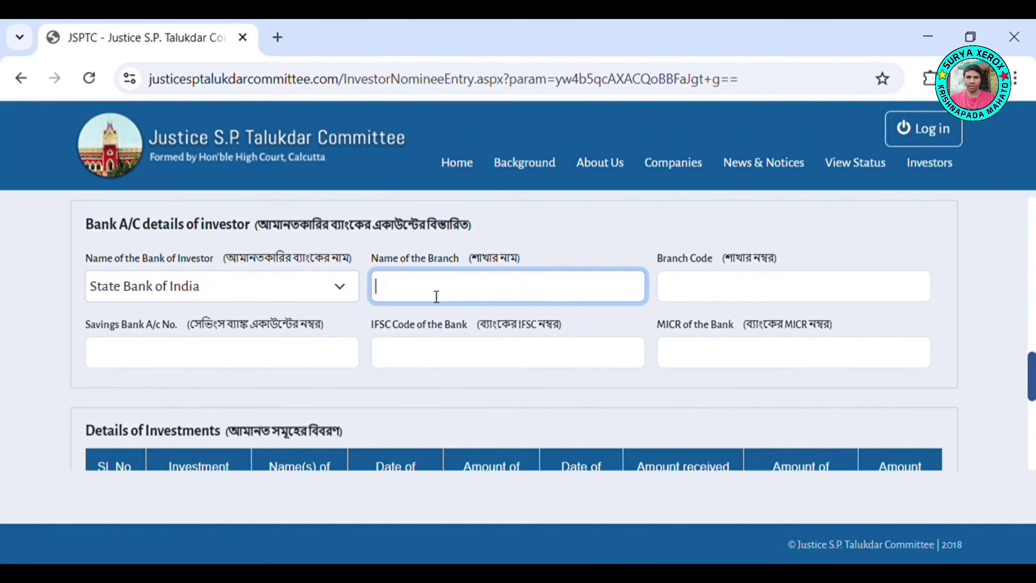
{"action": "type", "text": "BARABAZAR"}
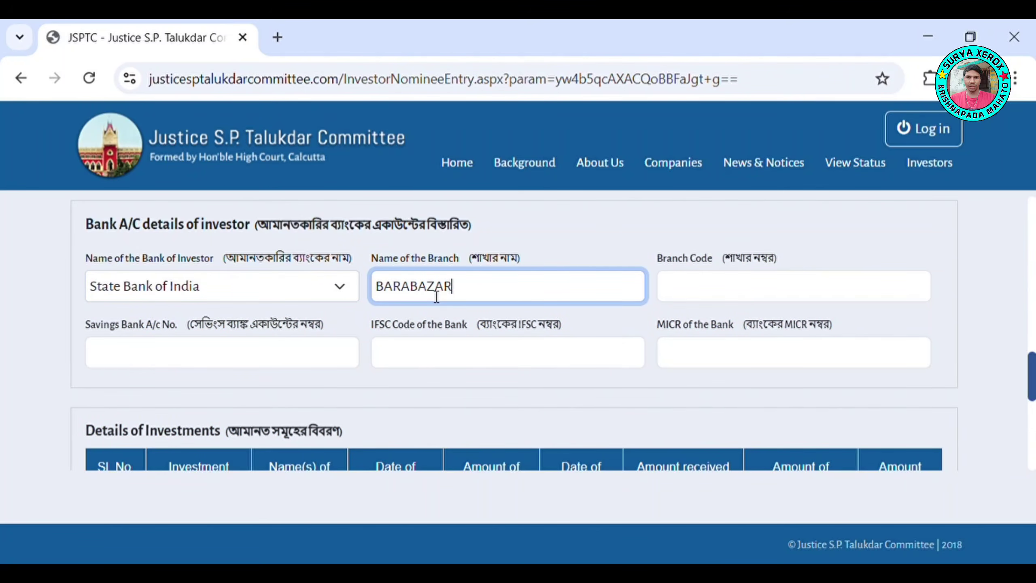
{"action": "left_click", "coordinate": [724, 287]}
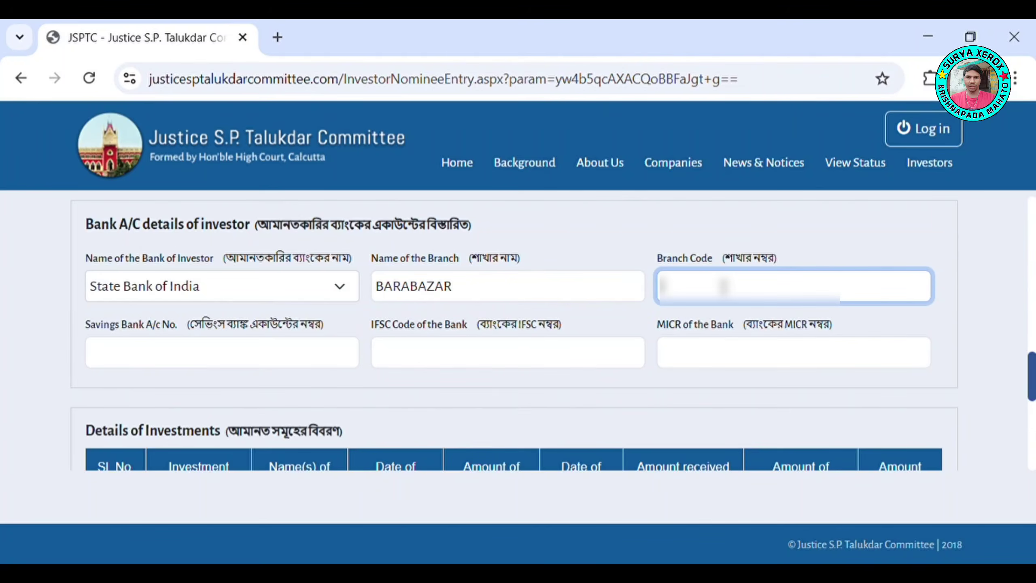
{"action": "type", "text": "0008"}
{"action": "left_click", "coordinate": [158, 366]}
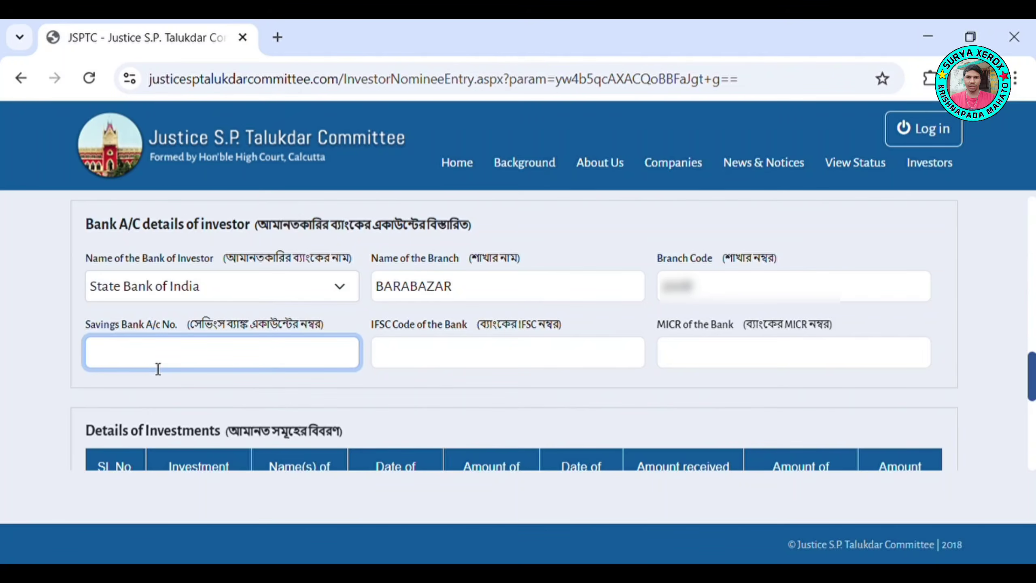
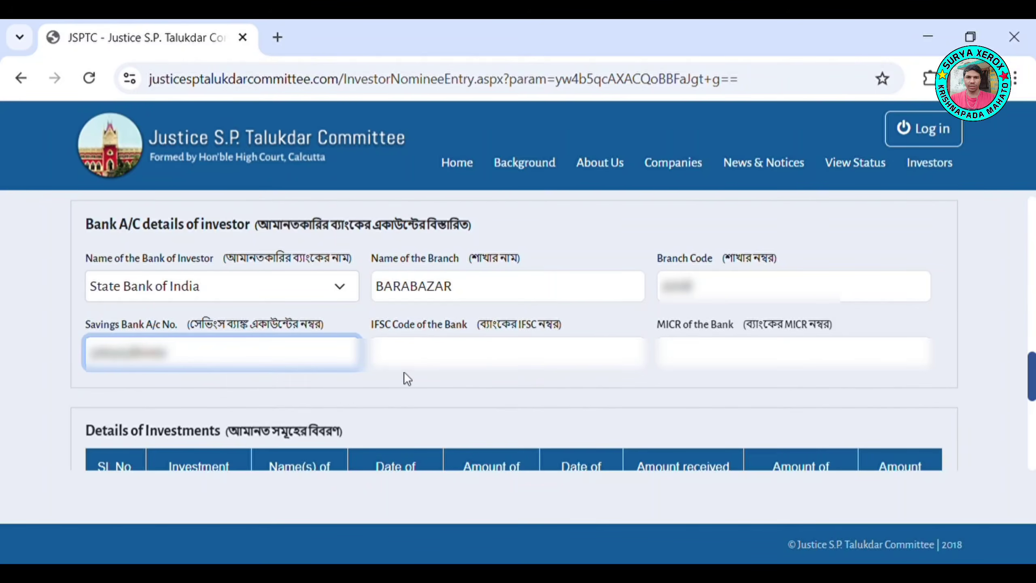
{"action": "left_click", "coordinate": [415, 369]}
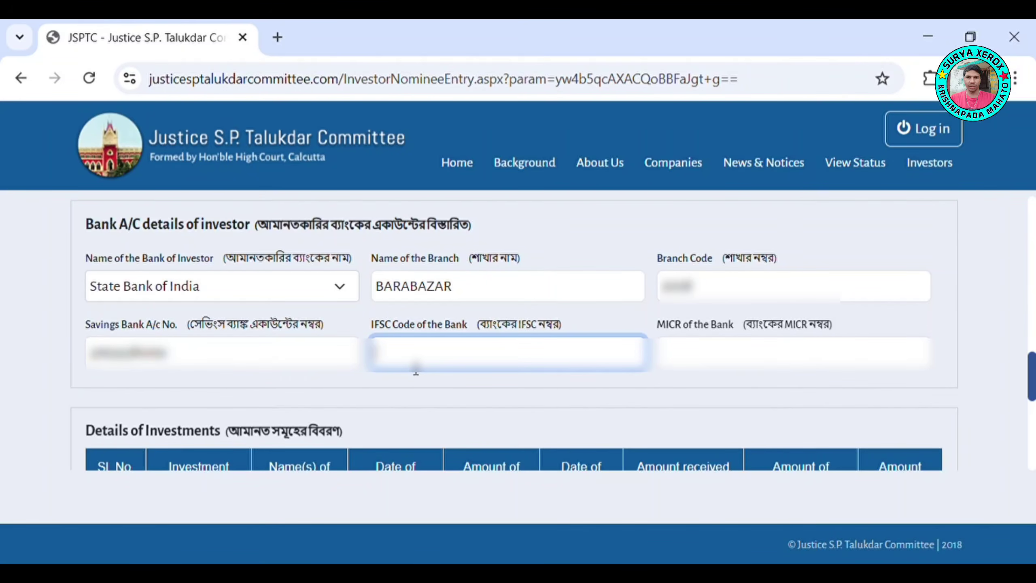
{"action": "type", "text": "SBIN0001"}
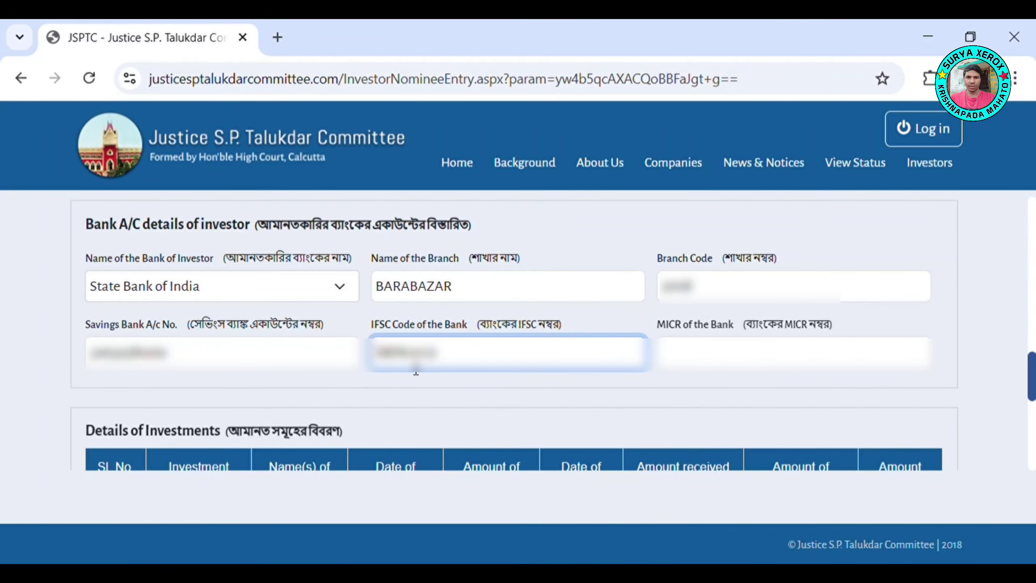
{"action": "type", "text": "624"}
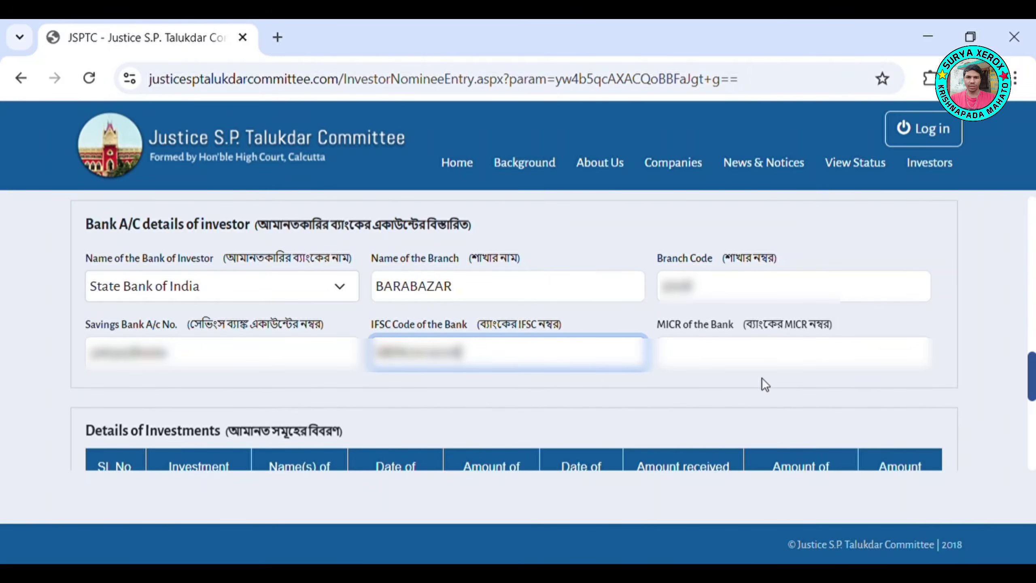
{"action": "left_click", "coordinate": [735, 362]}
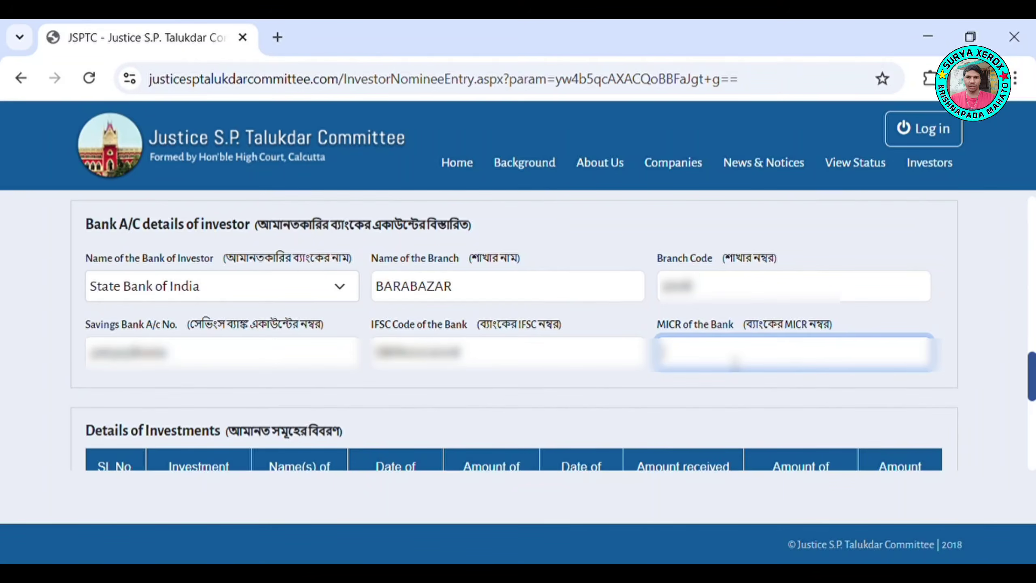
{"action": "type", "text": "723002105"}
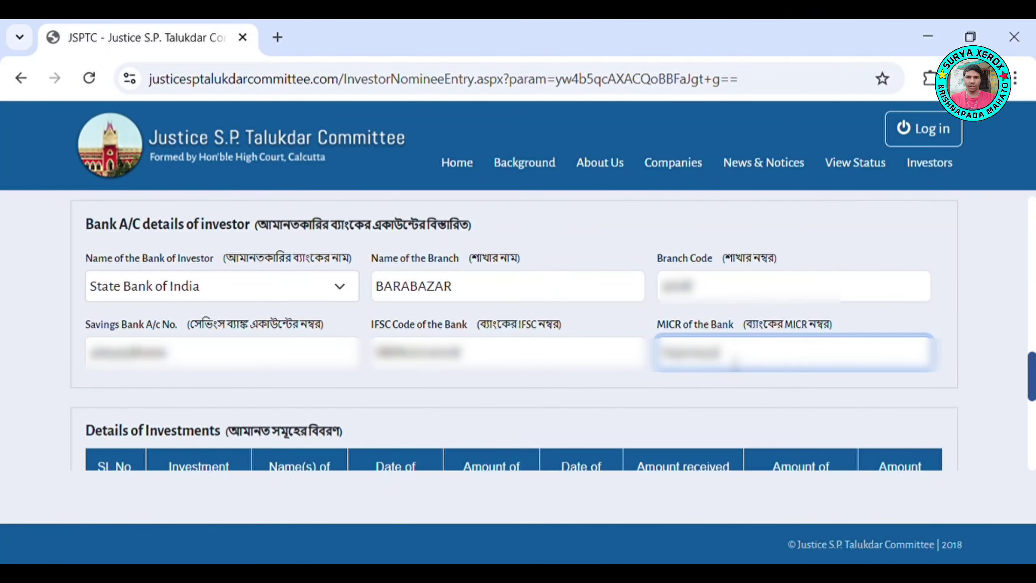
{"action": "type", "text": "2"}
{"action": "left_click", "coordinate": [655, 377]}
Enter the certificate/bond number and holder's name in the first investment row.
{"action": "scroll", "coordinate": [41, 421], "scroll_direction": "down", "scroll_amount": 1}
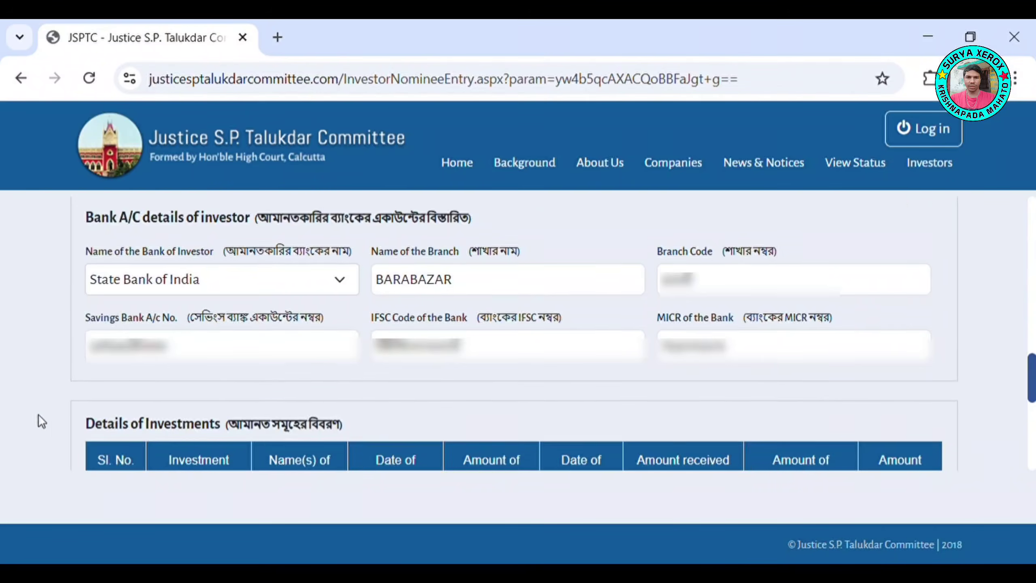
{"action": "scroll", "coordinate": [38, 415], "scroll_direction": "down", "scroll_amount": 4}
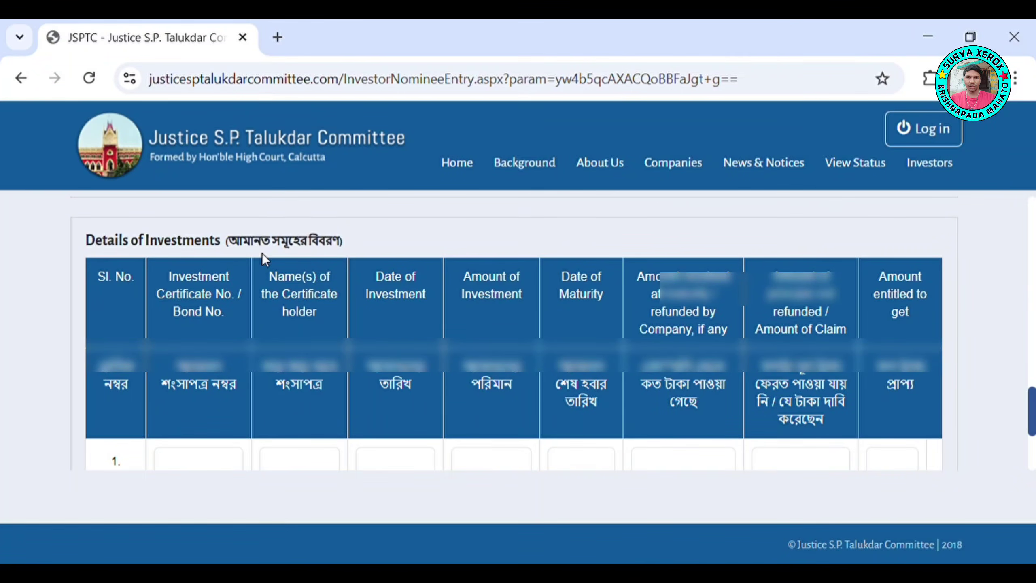
{"action": "scroll", "coordinate": [257, 282], "scroll_direction": "down", "scroll_amount": 2}
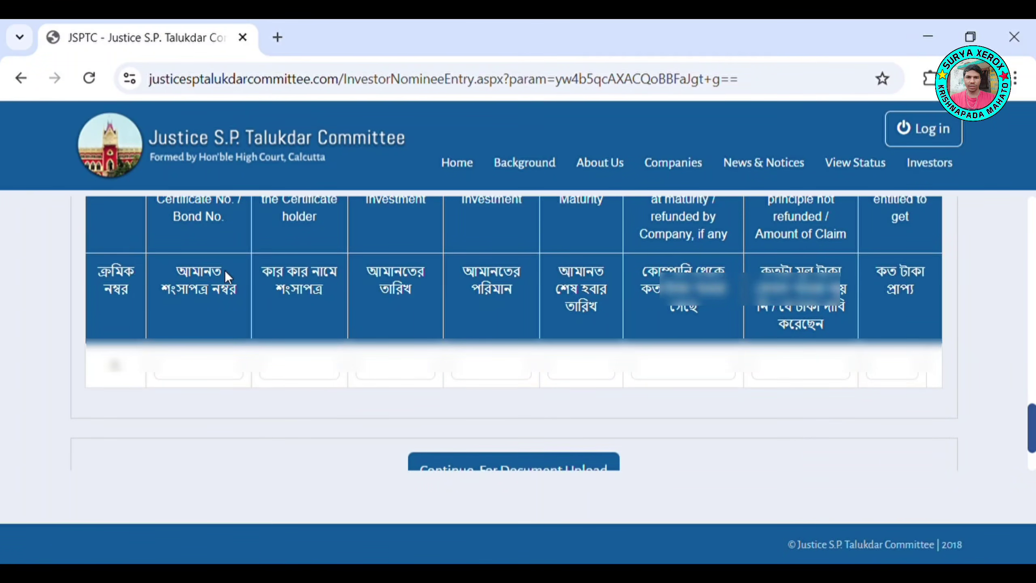
{"action": "scroll", "coordinate": [225, 271], "scroll_direction": "up", "scroll_amount": 2}
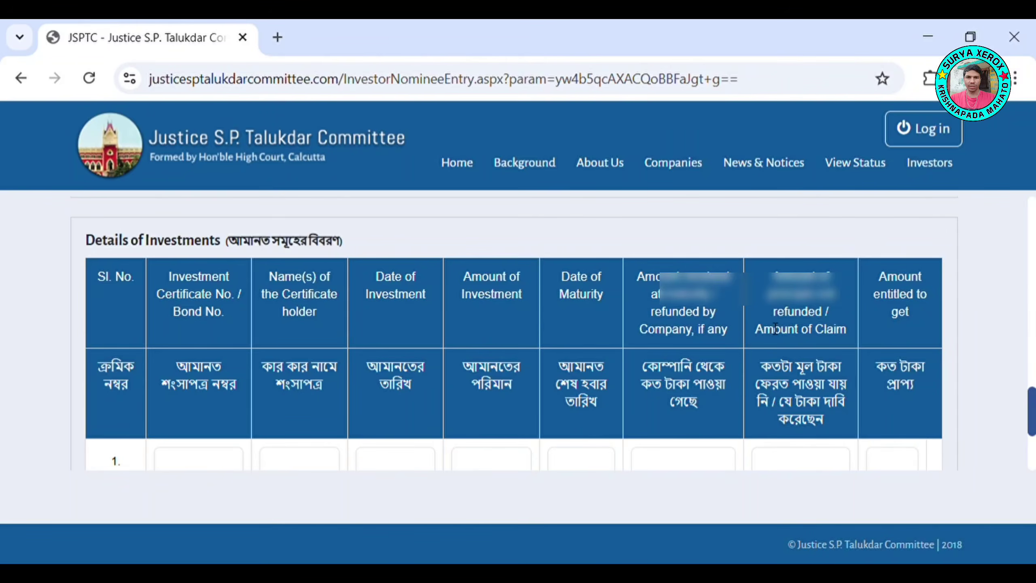
{"action": "scroll", "coordinate": [139, 345], "scroll_direction": "down", "scroll_amount": 2}
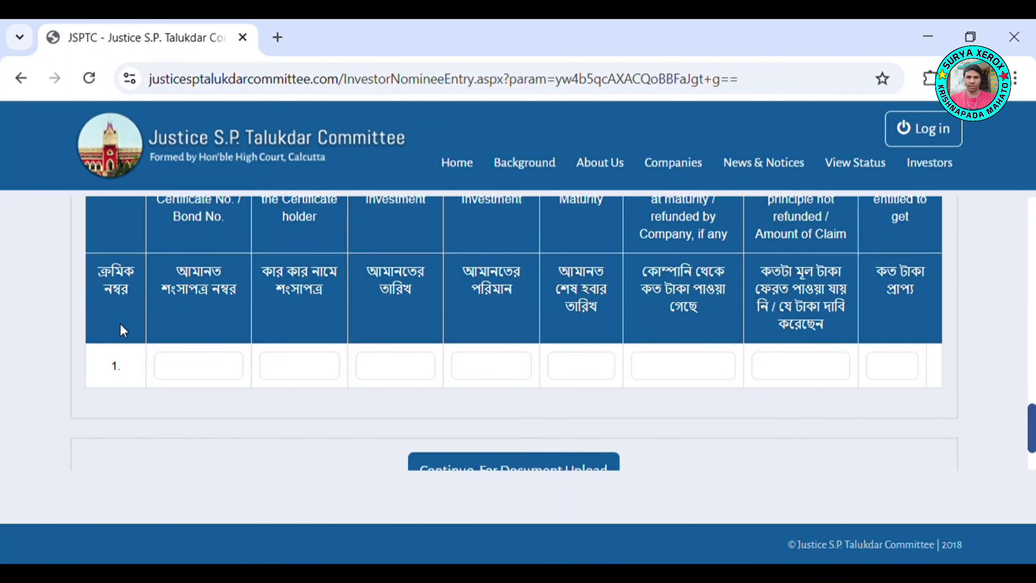
{"action": "left_click", "coordinate": [190, 374]}
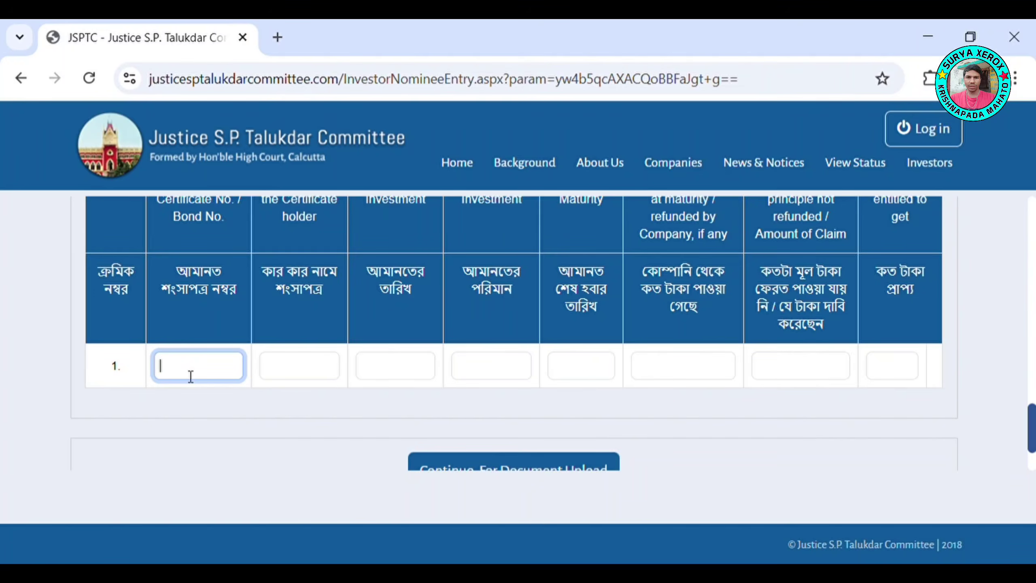
{"action": "type", "text": "000"}
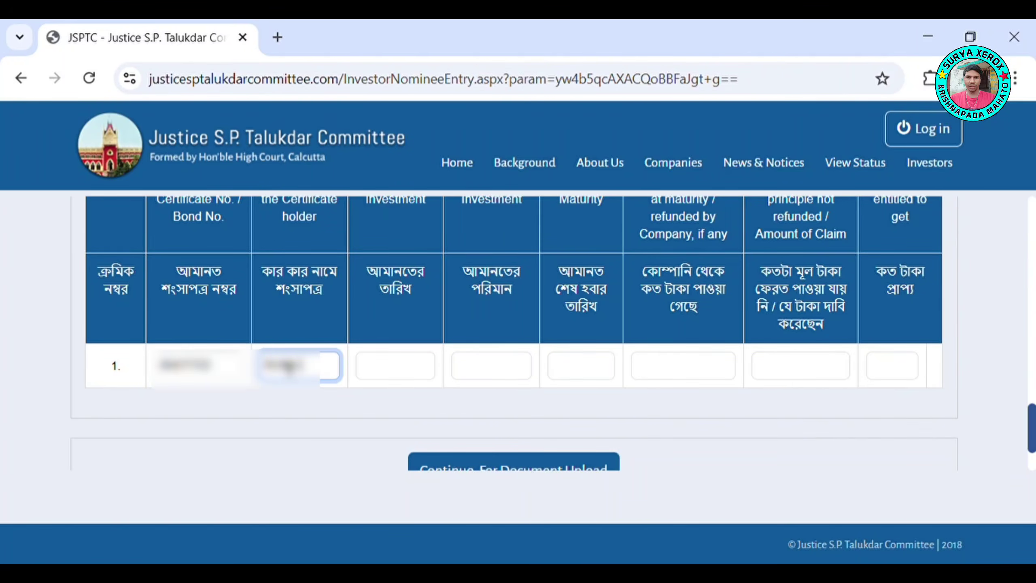
{"action": "type", "text": "MAHATO"}
{"action": "left_click", "coordinate": [379, 372]}
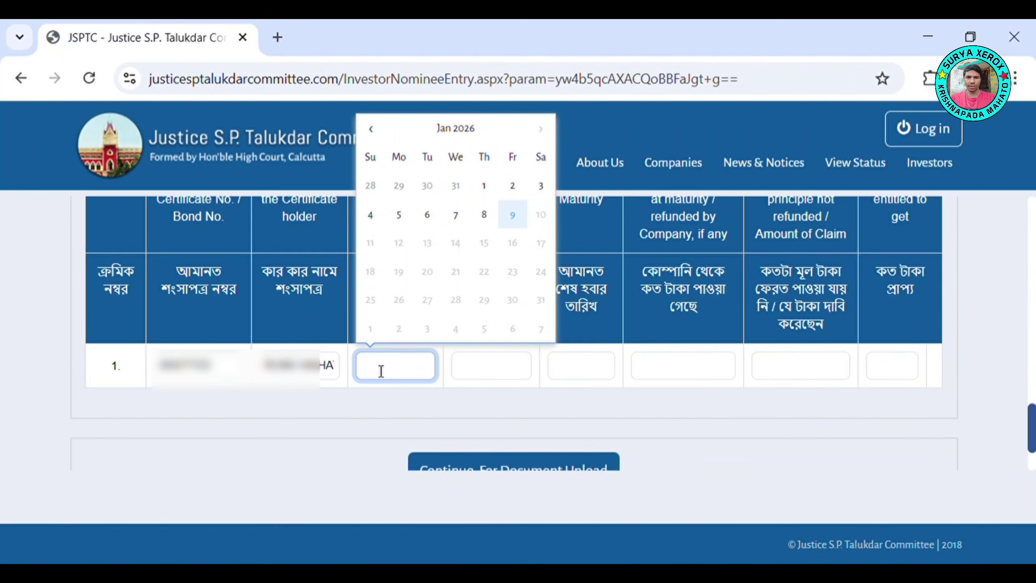
Set the investment date to 2012-05-04 and the amount to 6000.
{"action": "left_click", "coordinate": [452, 129]}
{"action": "left_click", "coordinate": [454, 406]}
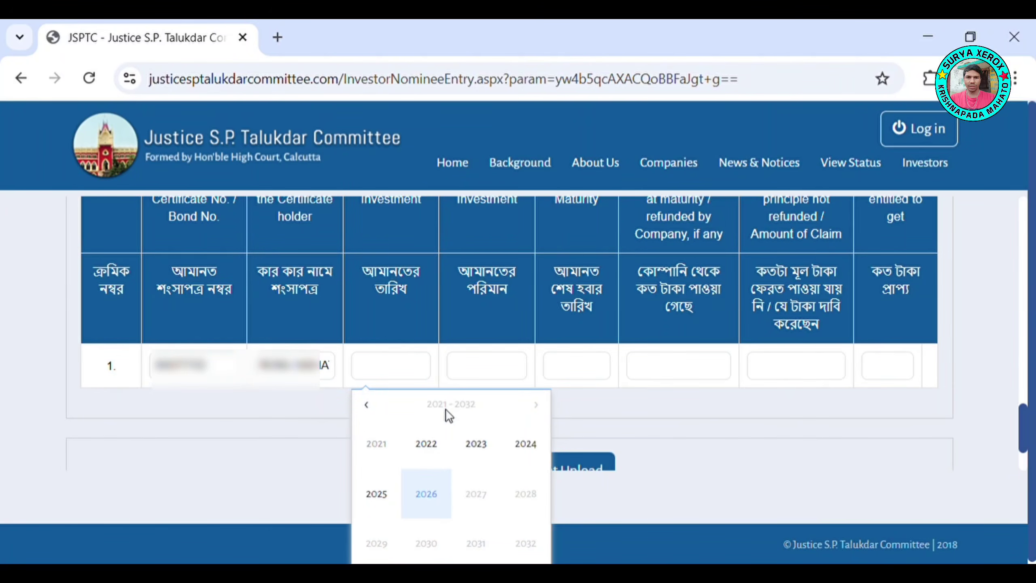
{"action": "left_click", "coordinate": [366, 405]}
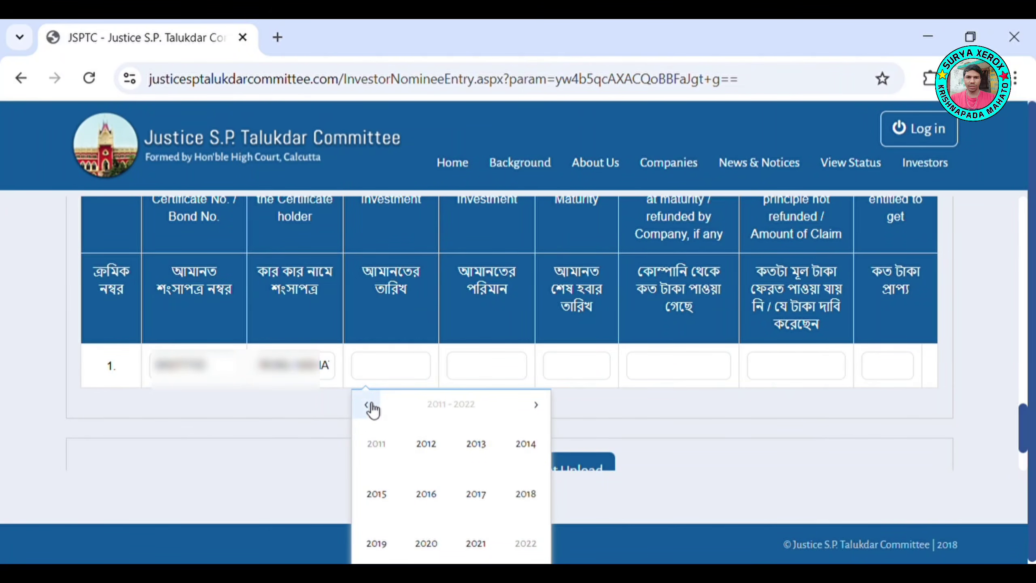
{"action": "left_click", "coordinate": [425, 445]}
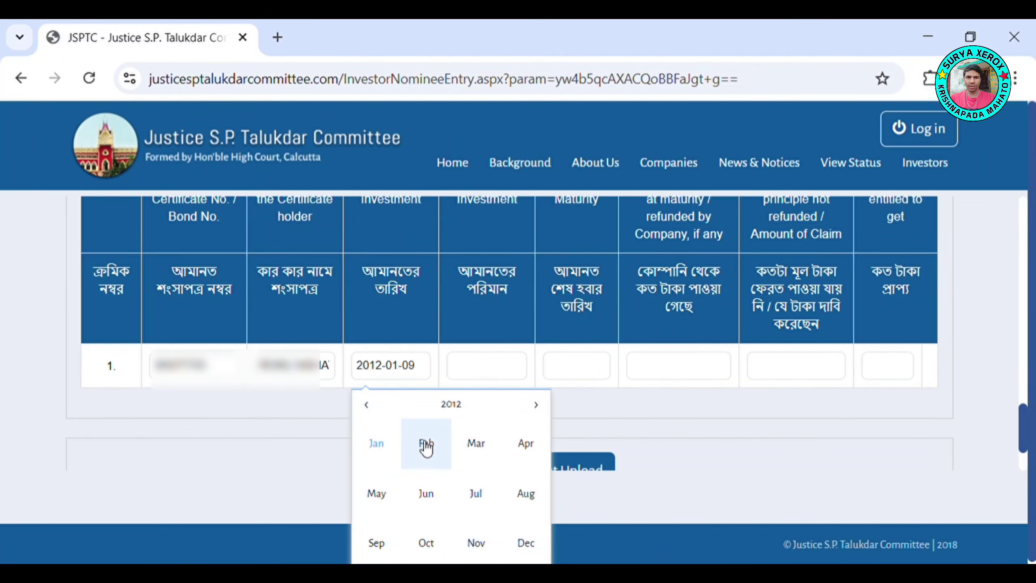
{"action": "left_click", "coordinate": [375, 494]}
{"action": "left_click", "coordinate": [479, 461]}
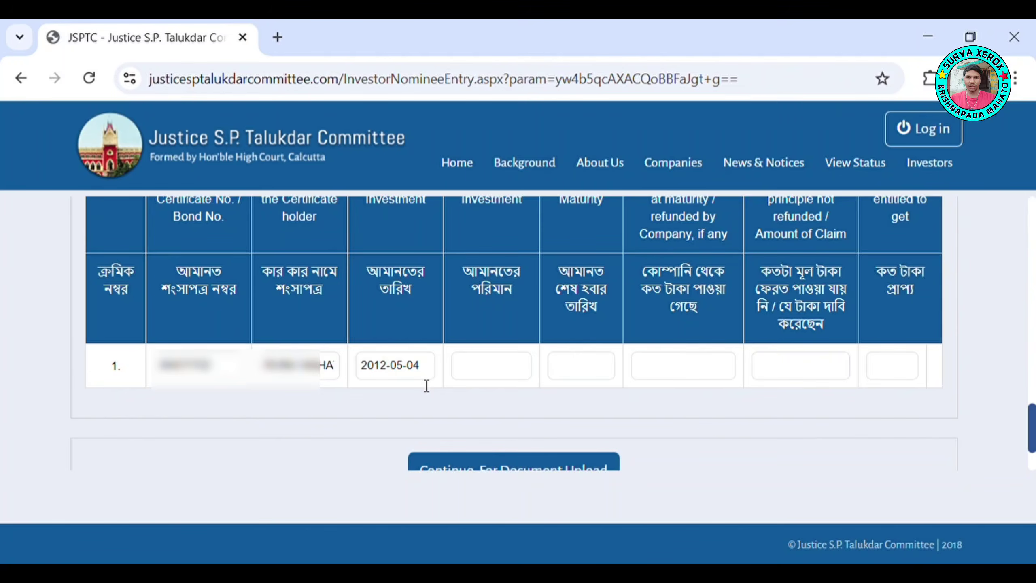
{"action": "left_click", "coordinate": [488, 373]}
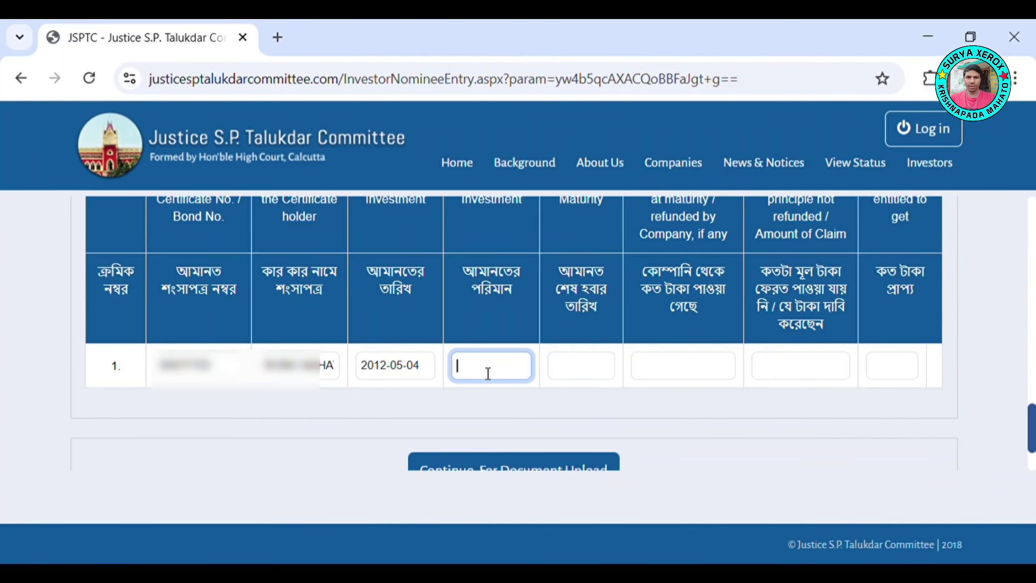
{"action": "type", "text": "6000"}
Set the maturity date to 2018-05-04.
{"action": "left_click", "coordinate": [584, 368]}
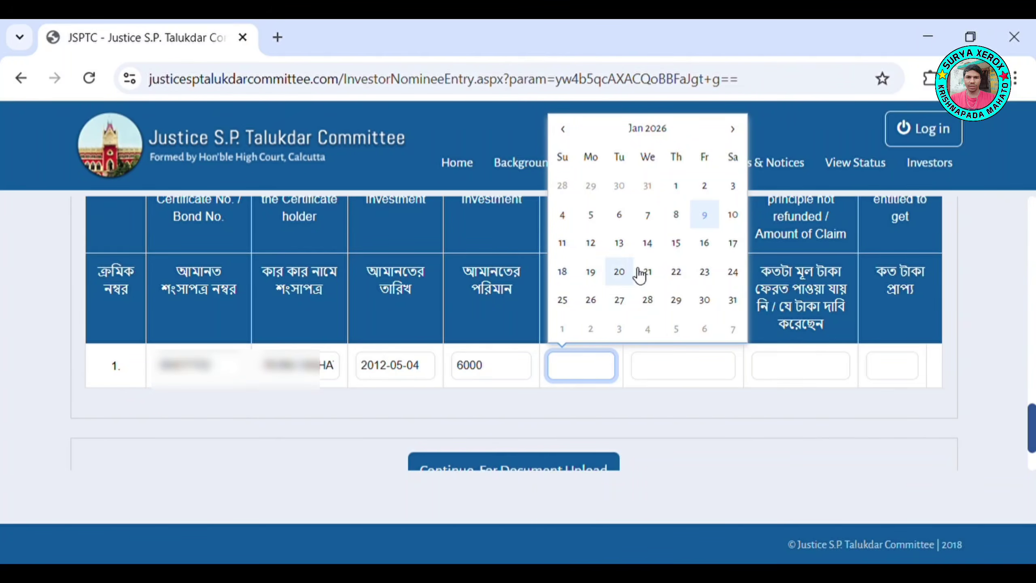
{"action": "left_click", "coordinate": [644, 129]}
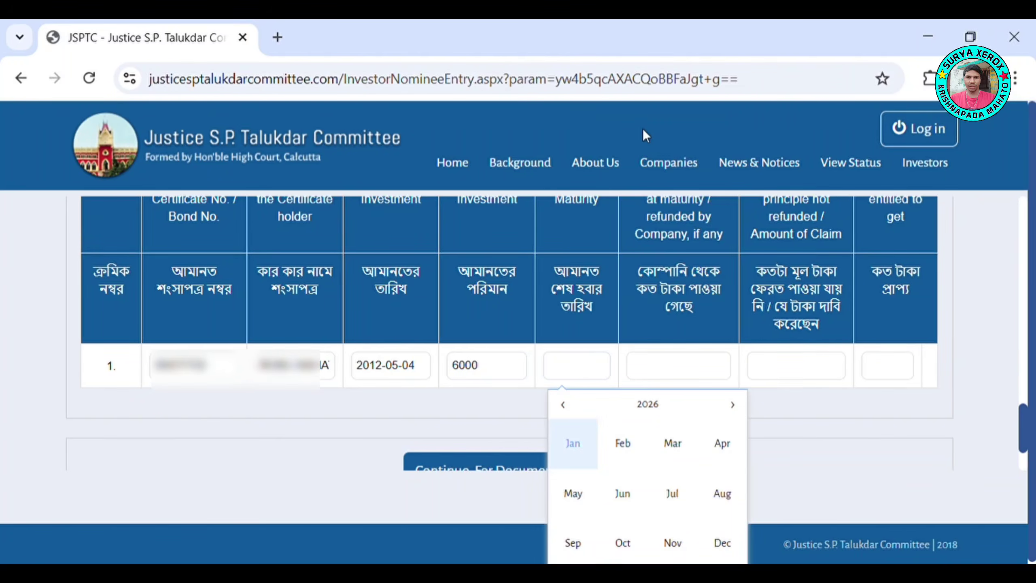
{"action": "left_click", "coordinate": [646, 406]}
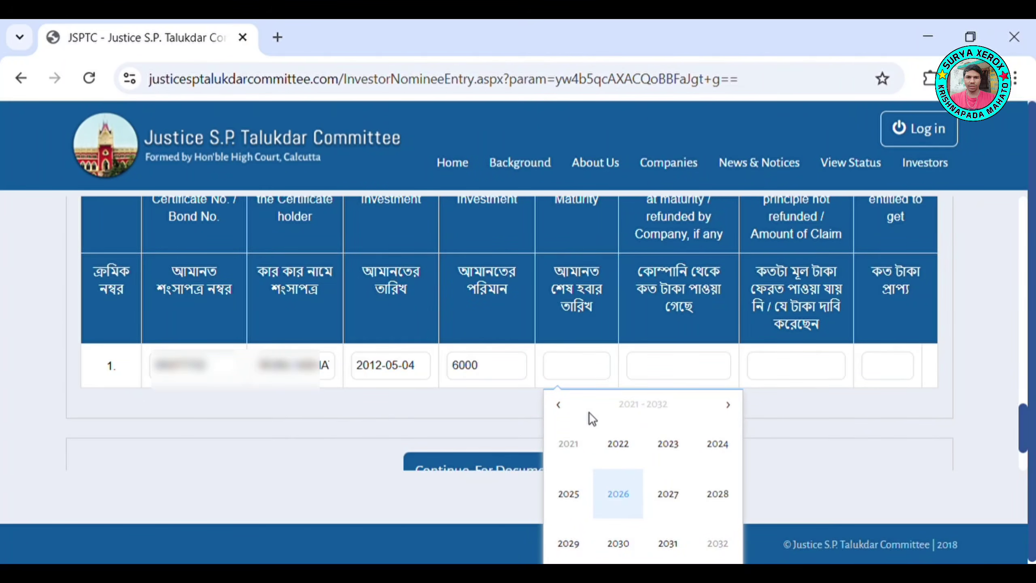
{"action": "left_click", "coordinate": [568, 408]}
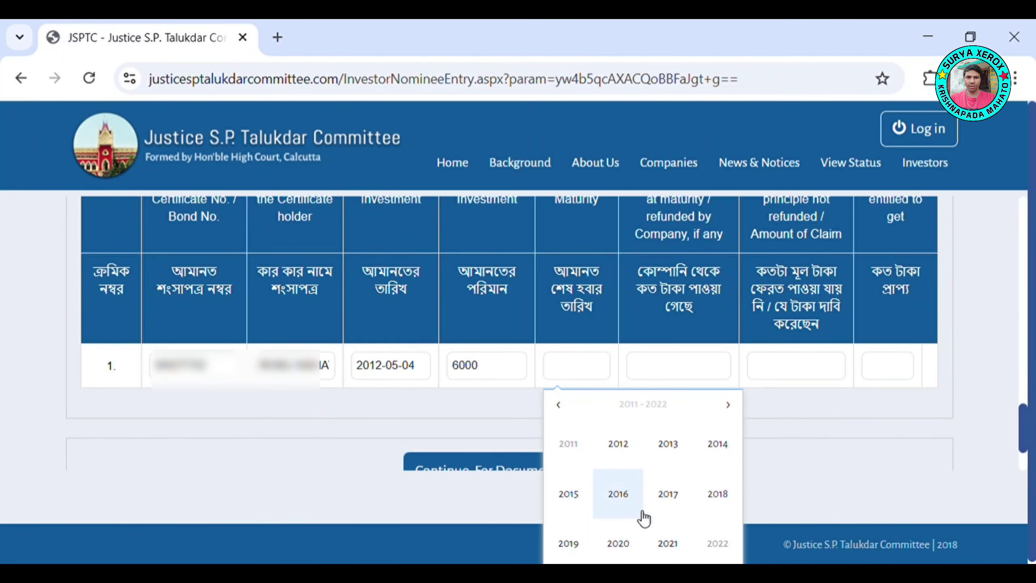
{"action": "scroll", "coordinate": [645, 518], "scroll_direction": "down", "scroll_amount": 1}
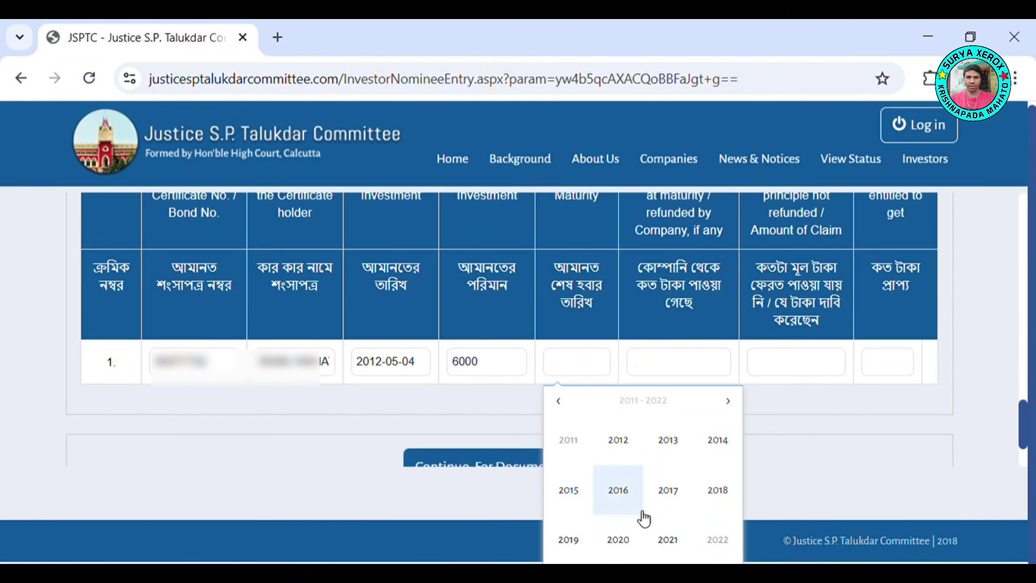
{"action": "left_click", "coordinate": [720, 492]}
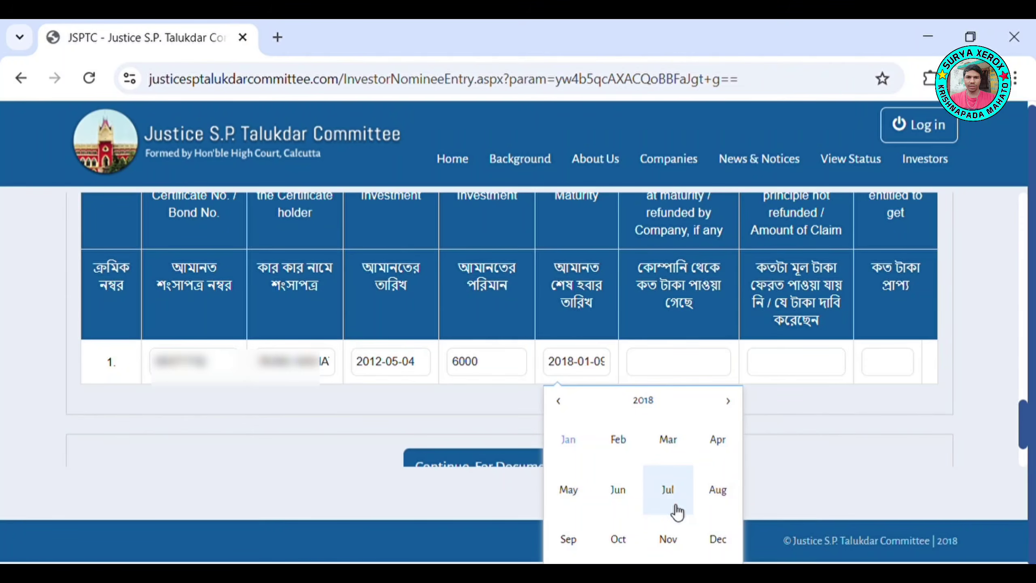
{"action": "left_click", "coordinate": [586, 499]}
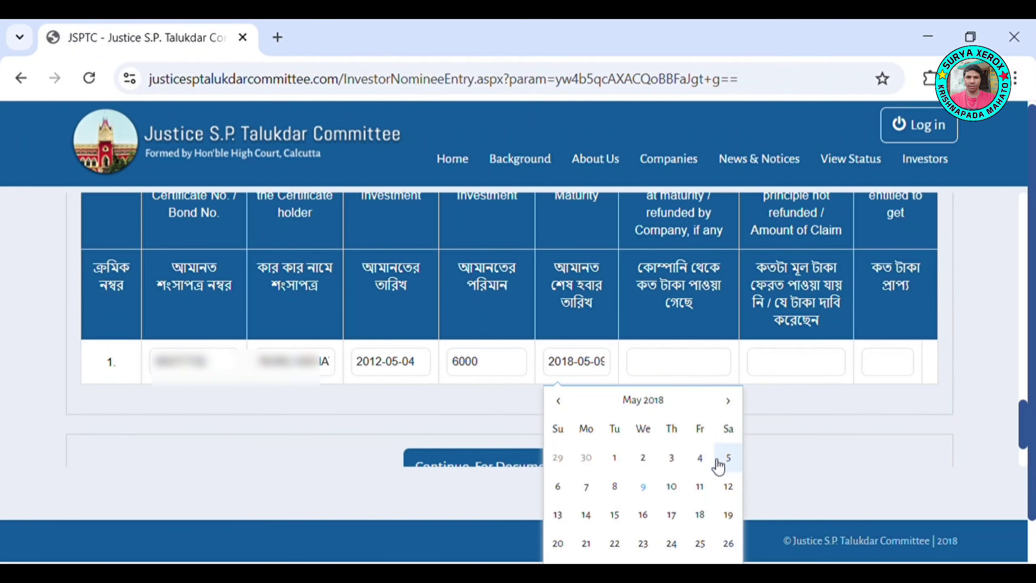
{"action": "left_click", "coordinate": [699, 457]}
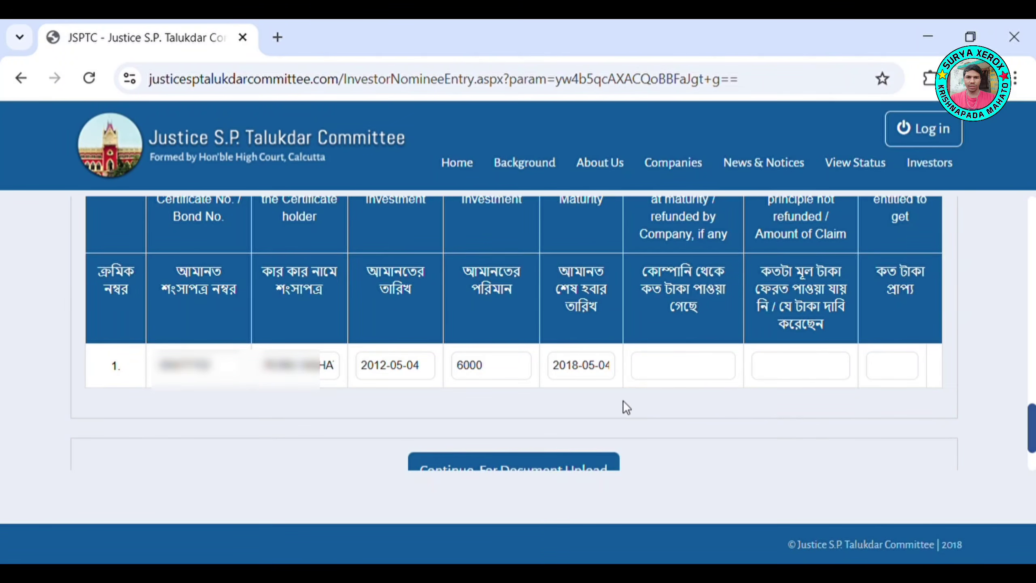
Enter 00 as amount refunded, 6000 as amount of claim and 6000 as amount entitled.
{"action": "left_click", "coordinate": [672, 363]}
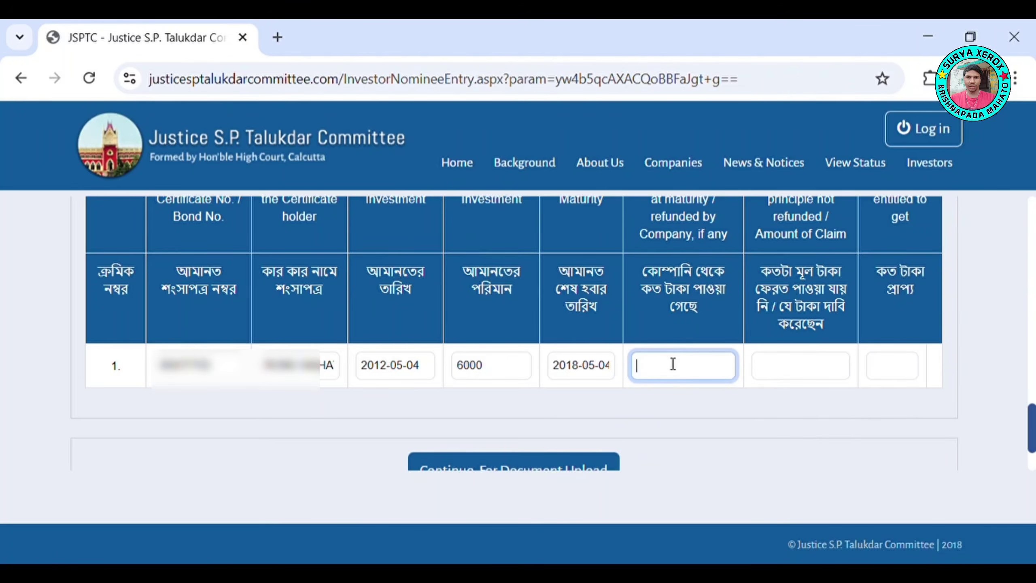
{"action": "type", "text": "00"}
{"action": "left_click", "coordinate": [795, 378]}
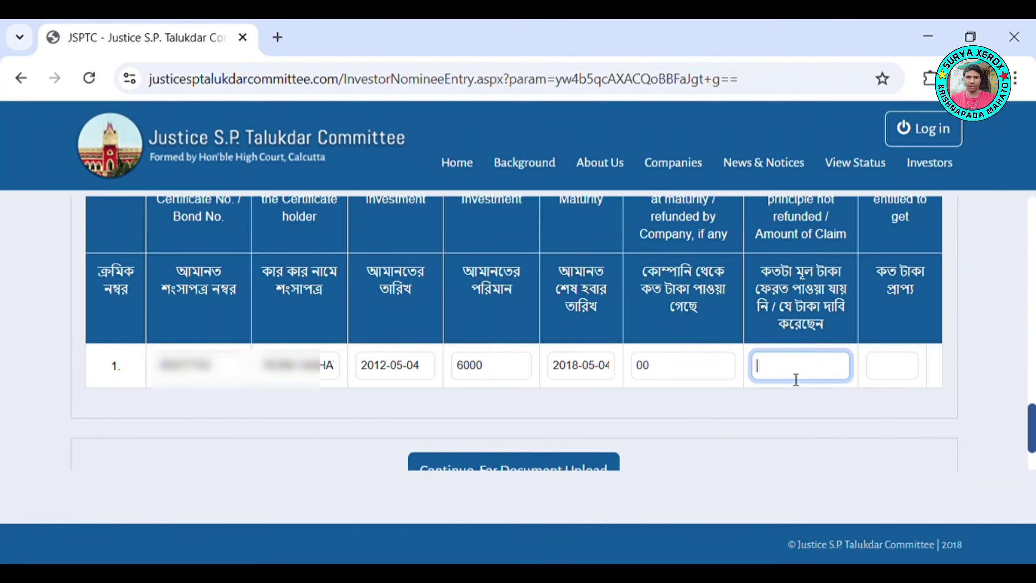
{"action": "type", "text": "6000"}
{"action": "left_click", "coordinate": [893, 371]}
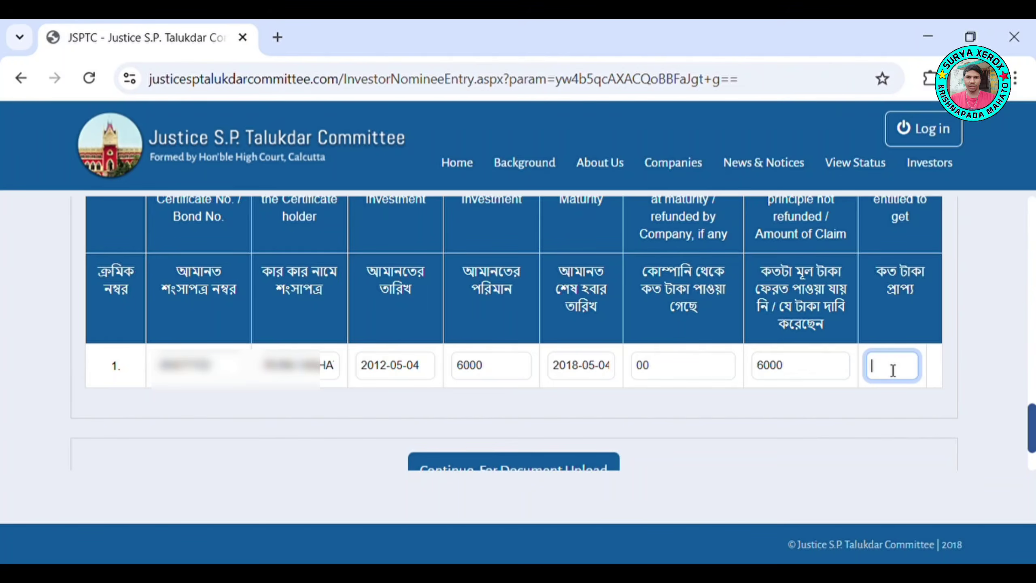
{"action": "type", "text": "6000"}
{"action": "left_click", "coordinate": [845, 405]}
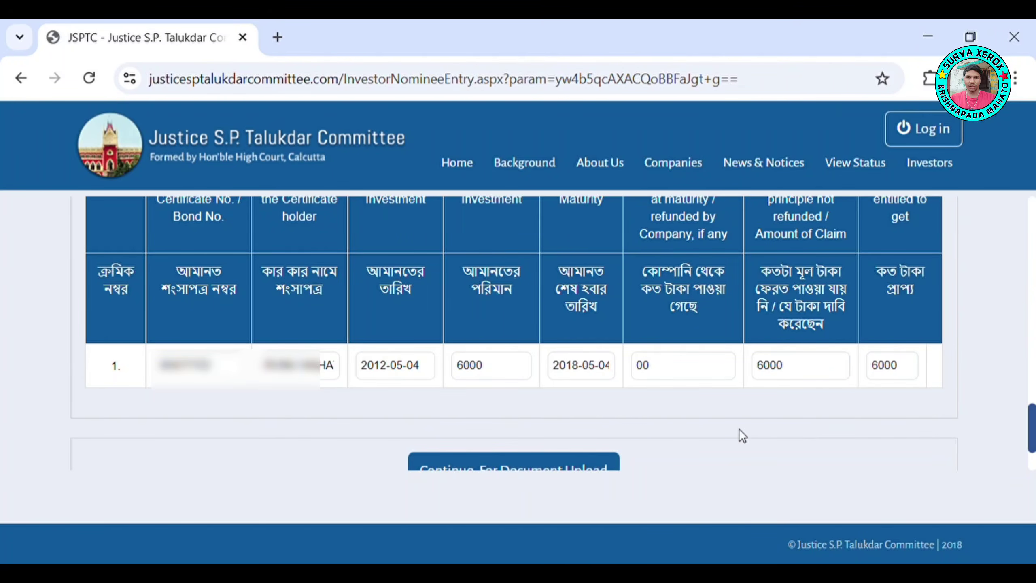
{"action": "scroll", "coordinate": [136, 404], "scroll_direction": "down", "scroll_amount": 2}
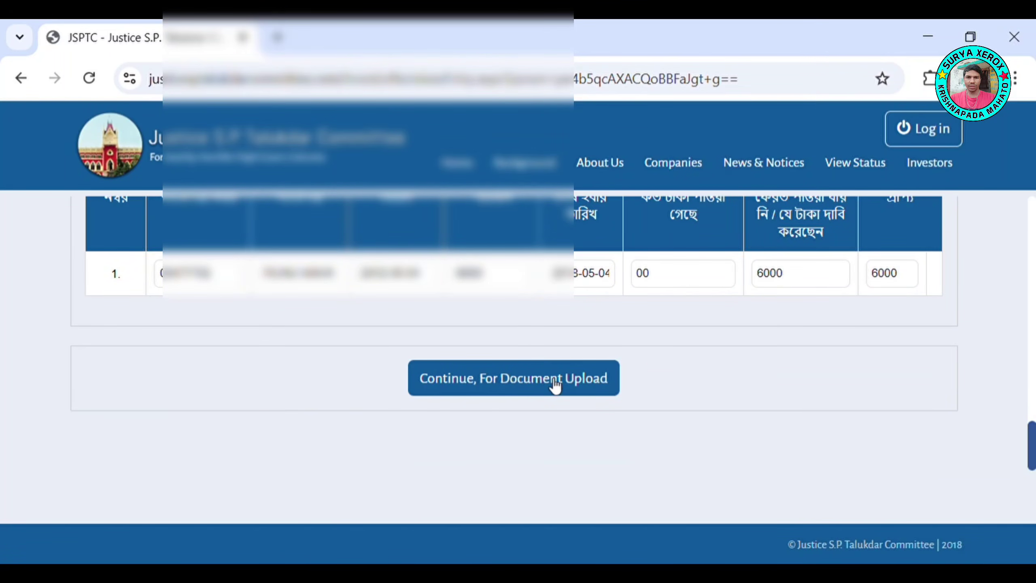
Upload the certificate file for item 1, the original investment certificates.
{"action": "left_click", "coordinate": [468, 387]}
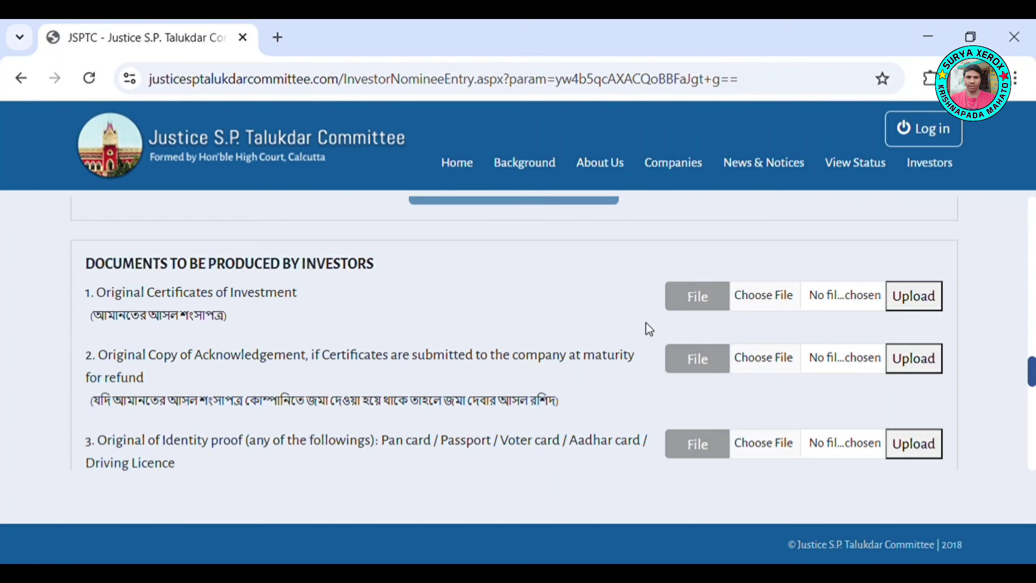
{"action": "left_click", "coordinate": [768, 301]}
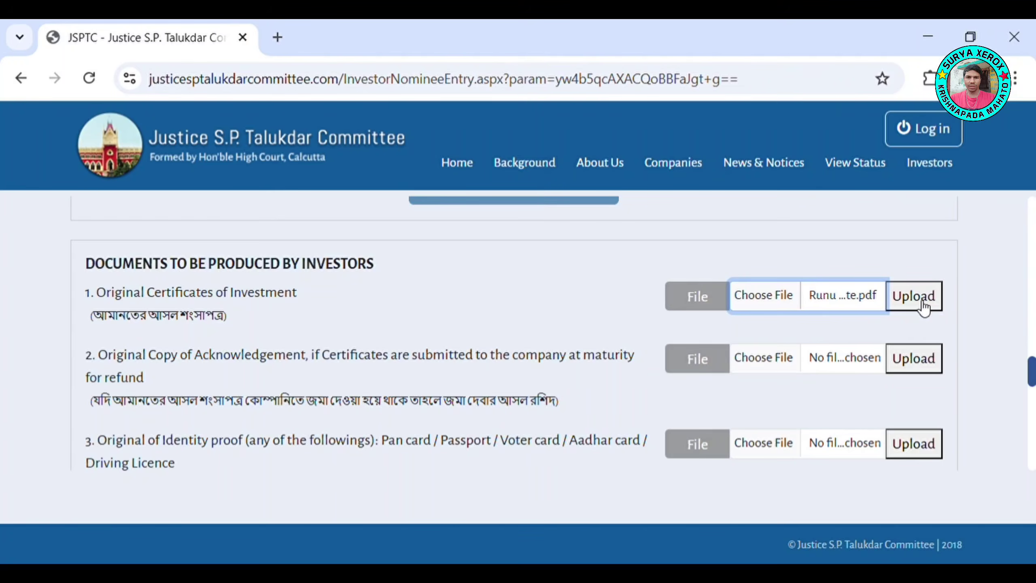
{"action": "left_click", "coordinate": [922, 298]}
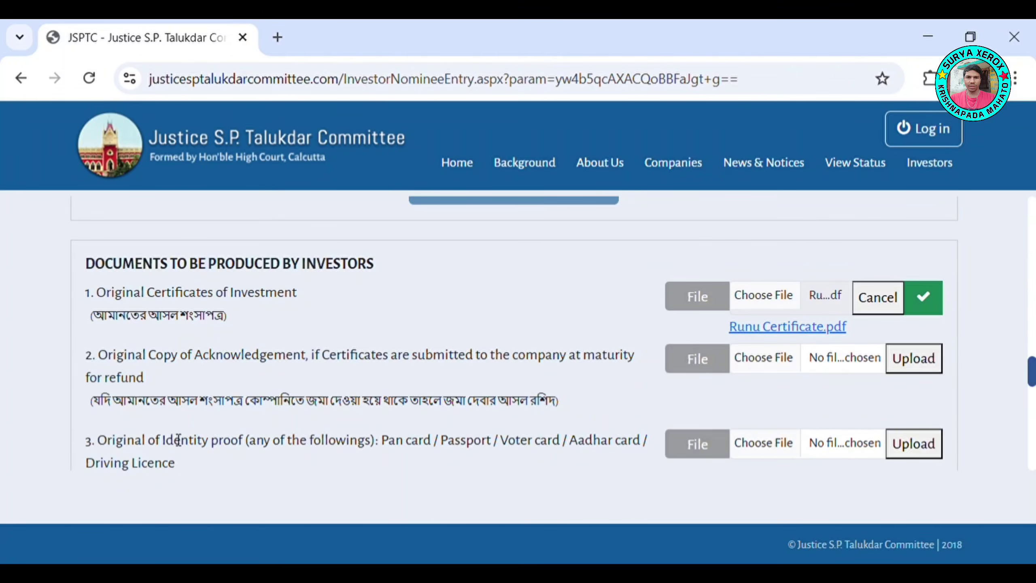
Upload the certificate PDF as the item 2 acknowledgement copy.
{"action": "scroll", "coordinate": [210, 369], "scroll_direction": "down", "scroll_amount": 2}
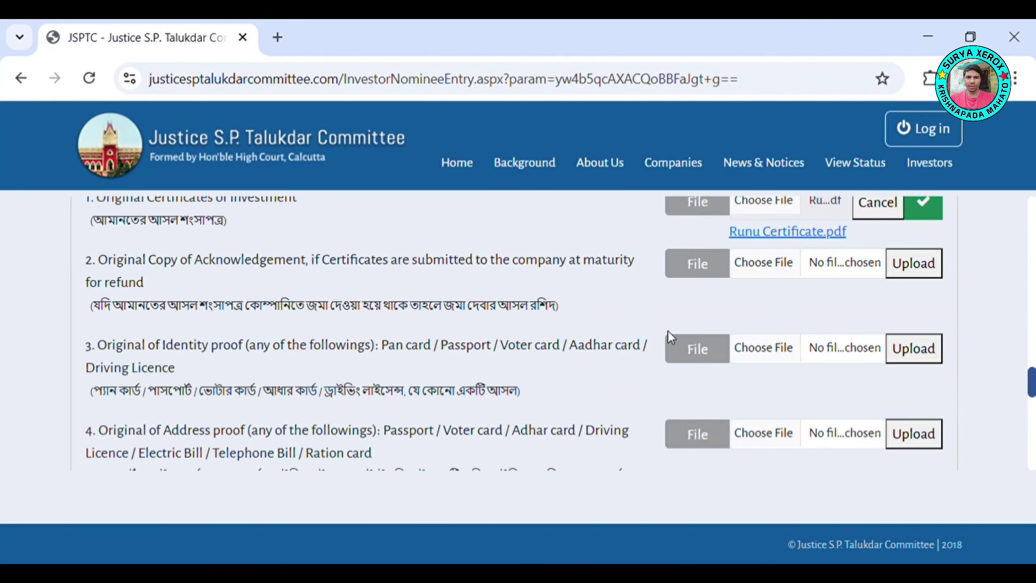
{"action": "left_click", "coordinate": [768, 263]}
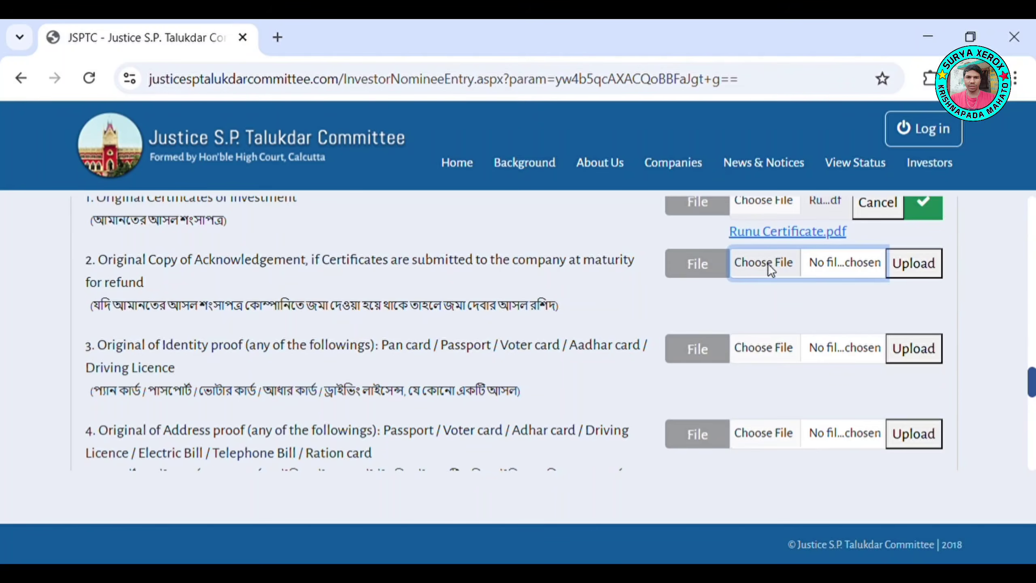
{"action": "double_click", "coordinate": [214, 253]}
{"action": "left_click", "coordinate": [925, 272]}
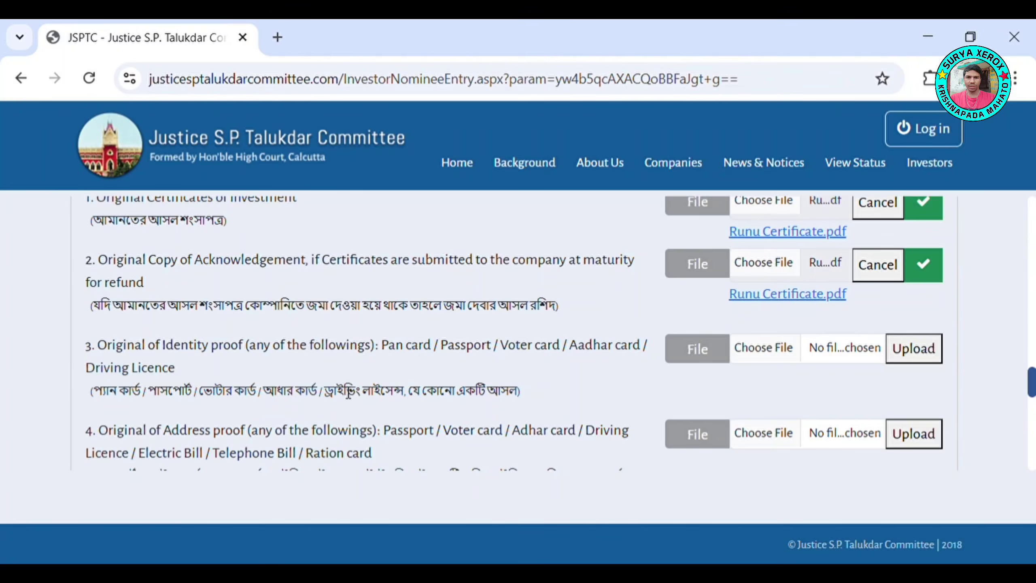
Upload the voter card PDF as the item 3 identity proof.
{"action": "scroll", "coordinate": [386, 365], "scroll_direction": "down", "scroll_amount": 2}
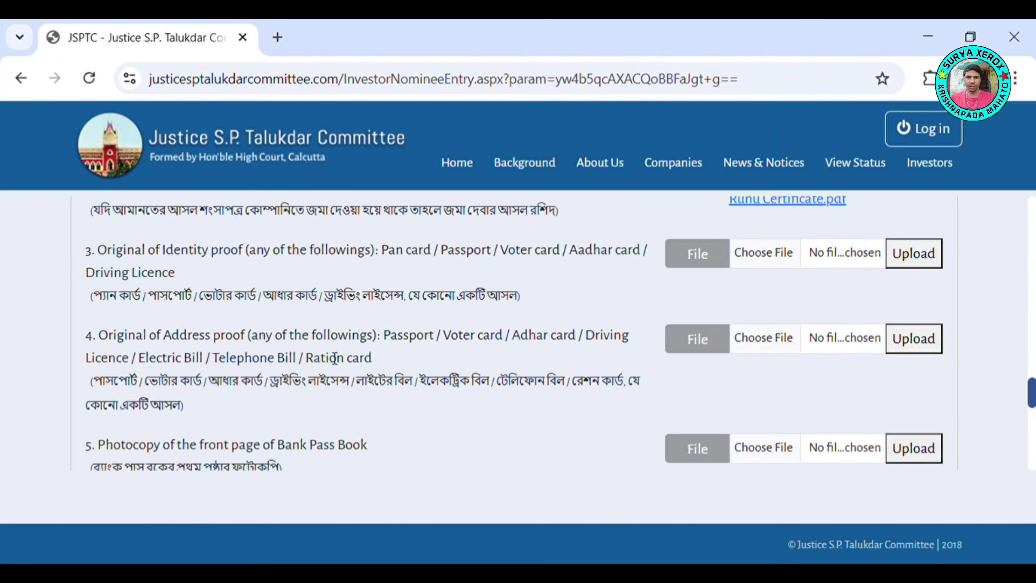
{"action": "left_click", "coordinate": [764, 252]}
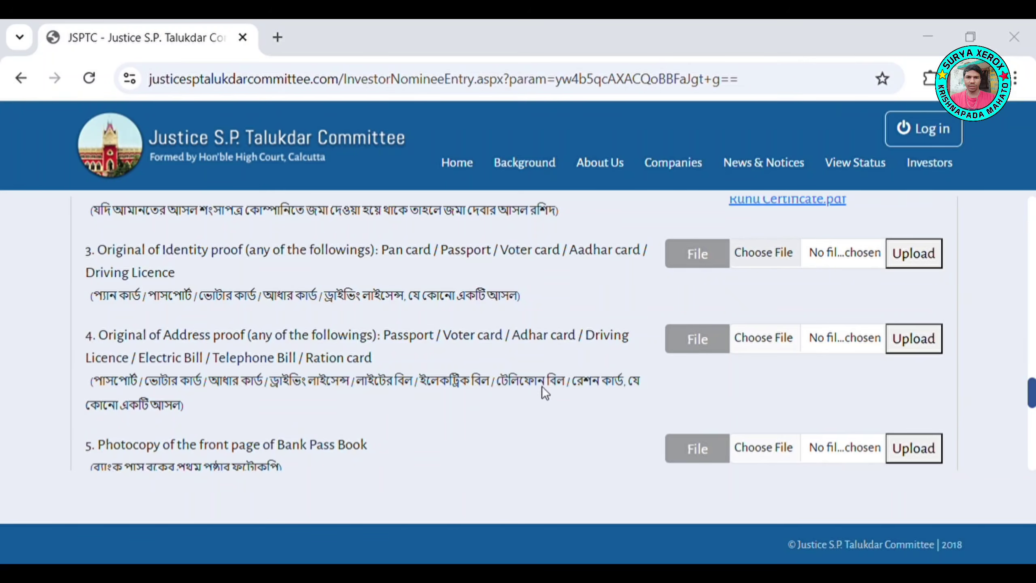
{"action": "left_click", "coordinate": [625, 372]}
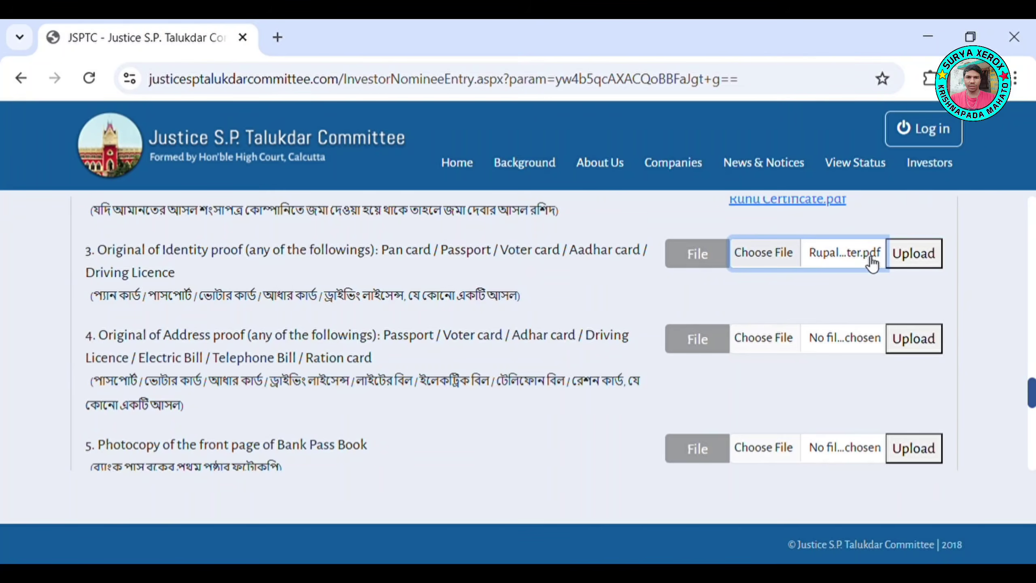
{"action": "left_click", "coordinate": [922, 265]}
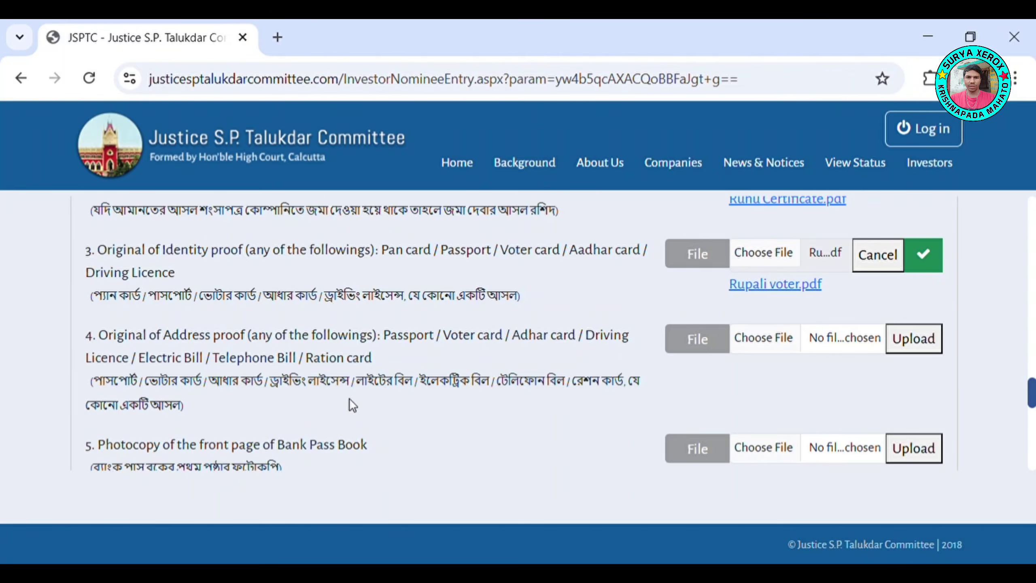
Upload the Aadhar PDF as the item 4 address proof.
{"action": "left_click", "coordinate": [769, 339]}
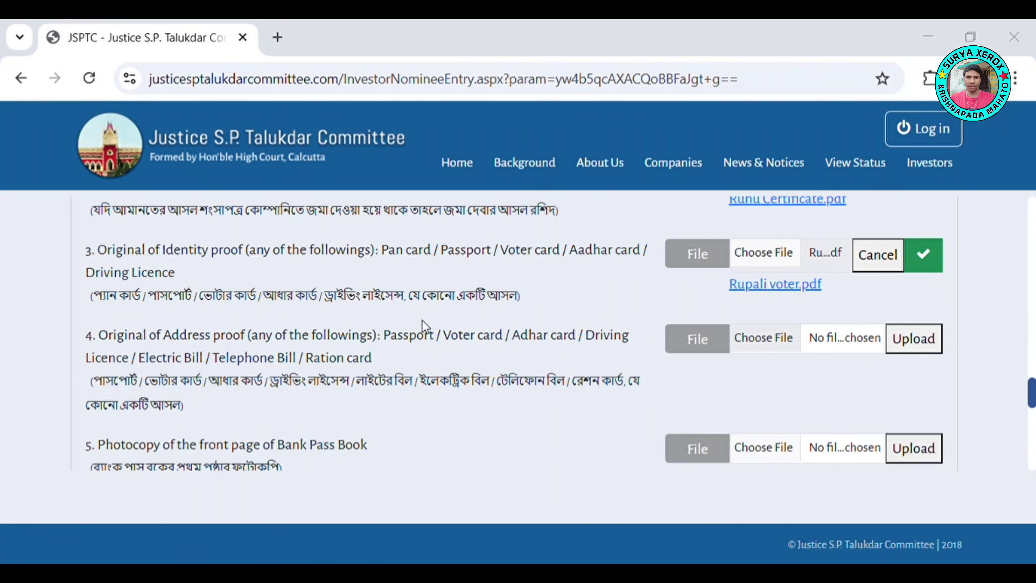
{"action": "double_click", "coordinate": [415, 389]}
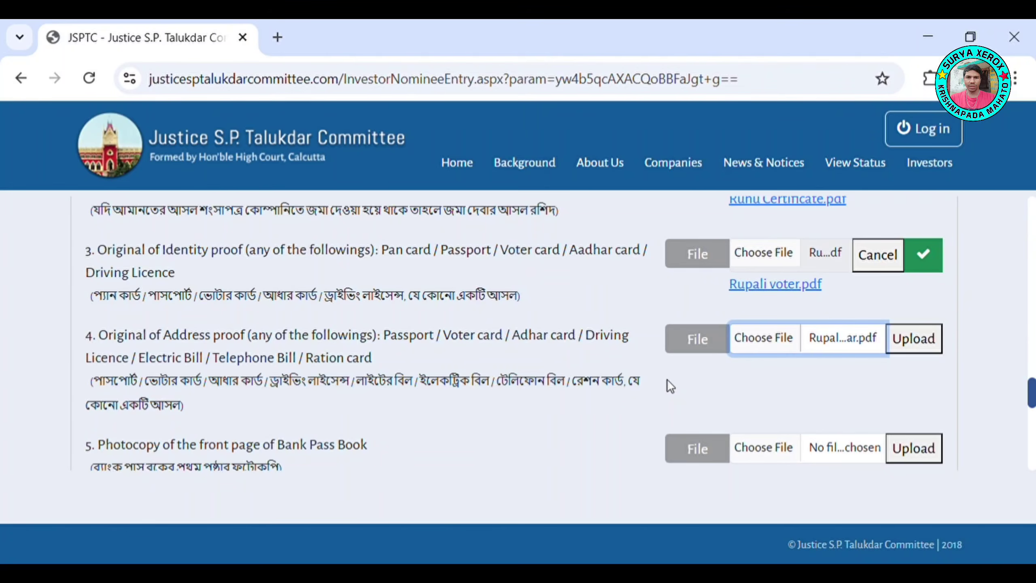
{"action": "left_click", "coordinate": [914, 339]}
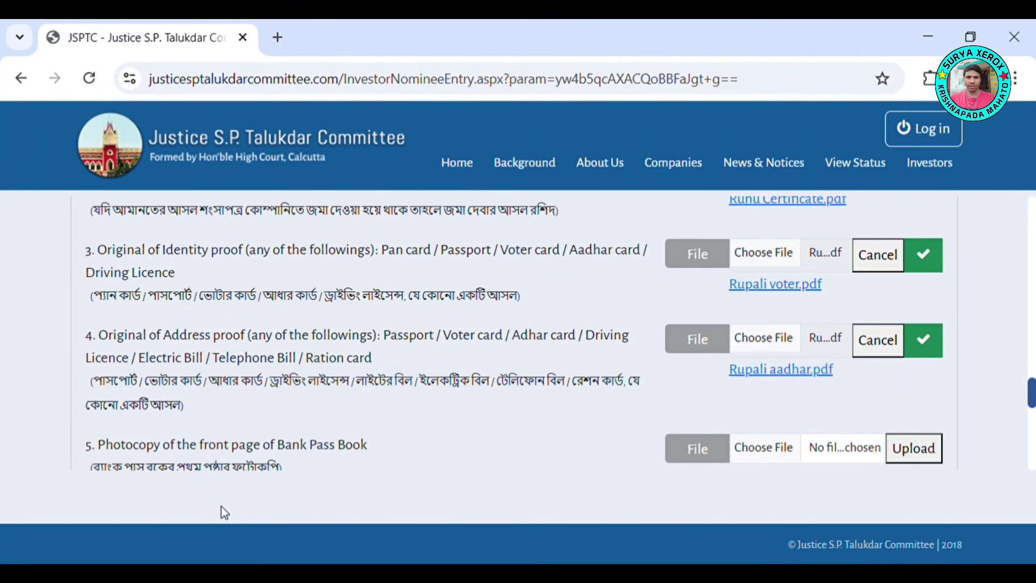
Upload the account PDF for item 5 (pass book front page) and item 6 (cancelled cheque).
{"action": "scroll", "coordinate": [224, 513], "scroll_direction": "down", "scroll_amount": 2}
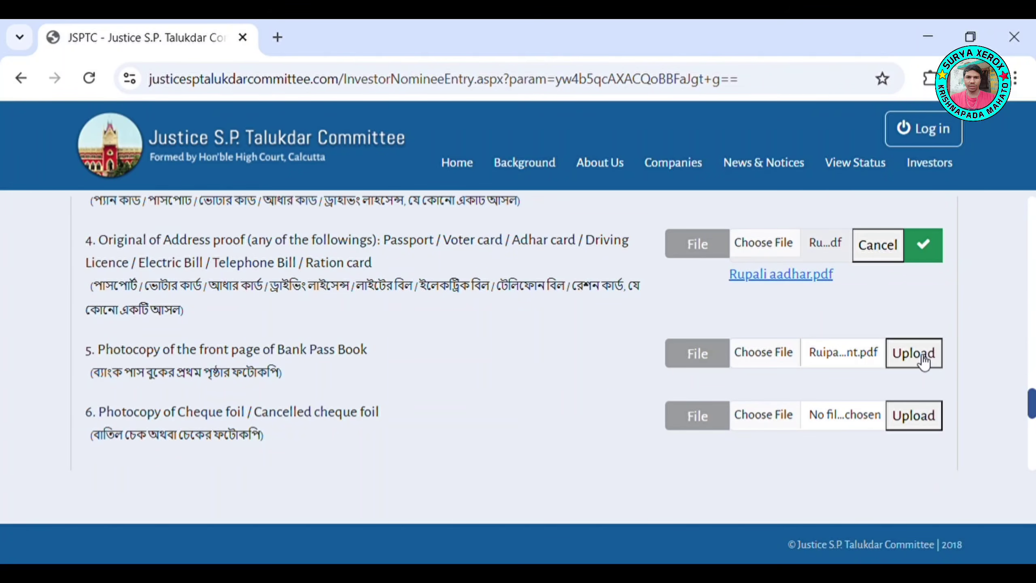
{"action": "left_click", "coordinate": [923, 359]}
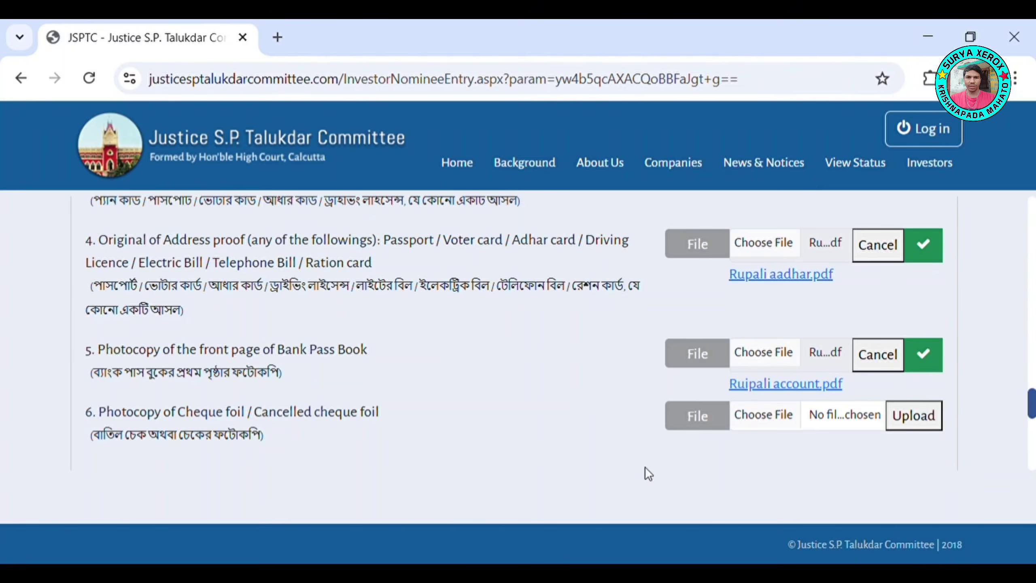
{"action": "left_click", "coordinate": [760, 416]}
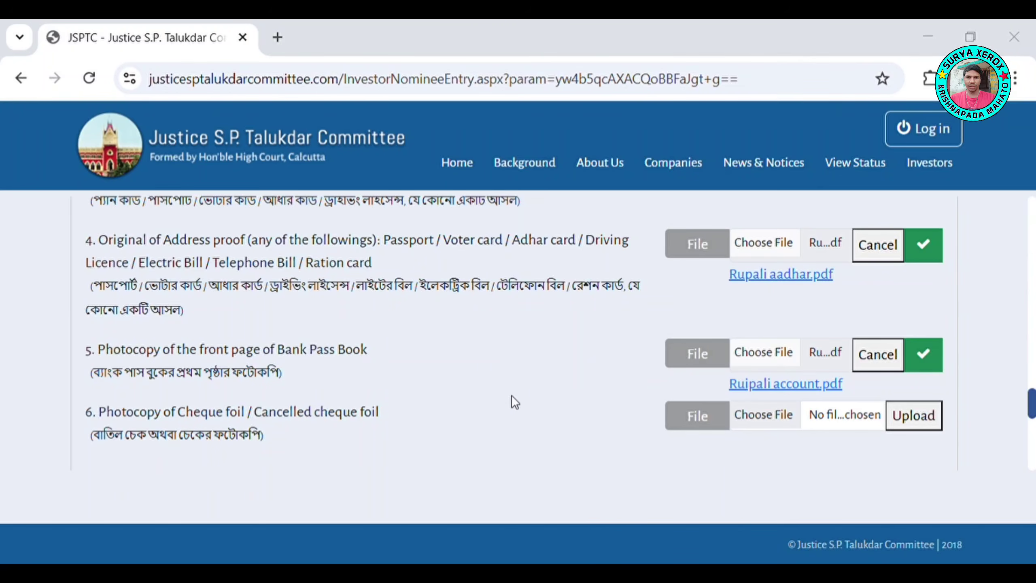
{"action": "left_click", "coordinate": [916, 421]}
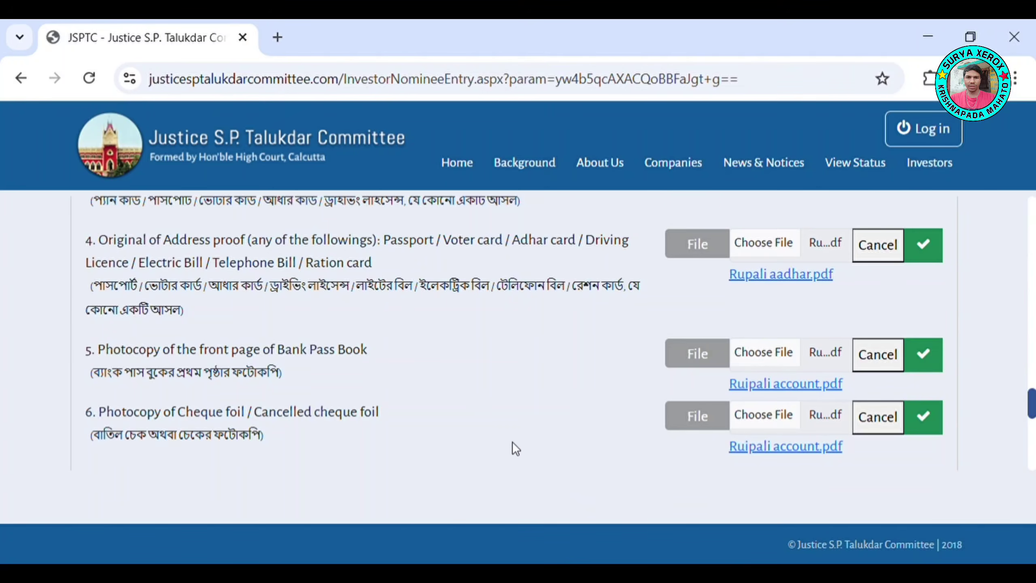
{"action": "scroll", "coordinate": [282, 446], "scroll_direction": "down", "scroll_amount": 5}
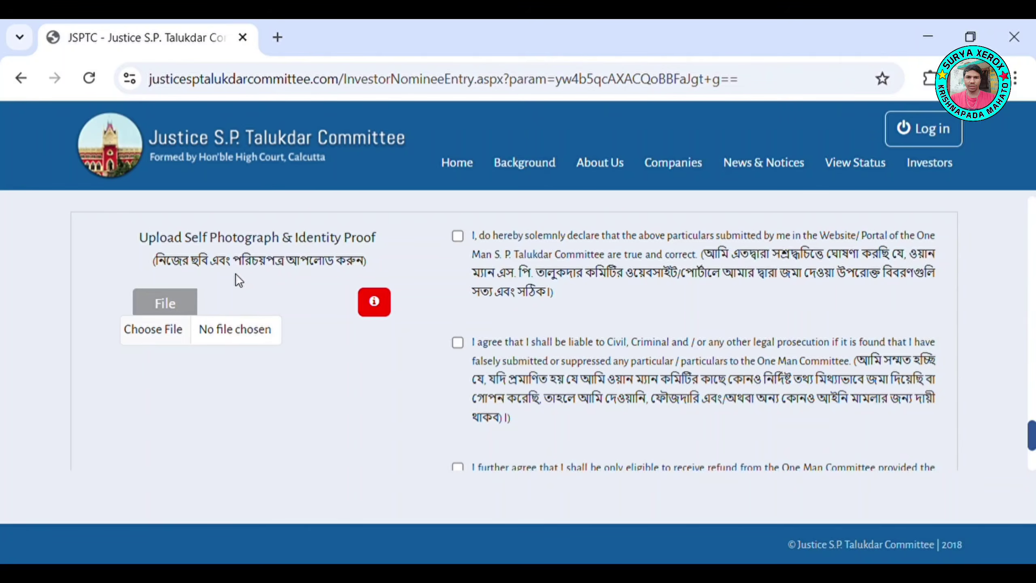
Upload Untitled.jpg as the self photograph.
{"action": "left_click", "coordinate": [157, 330]}
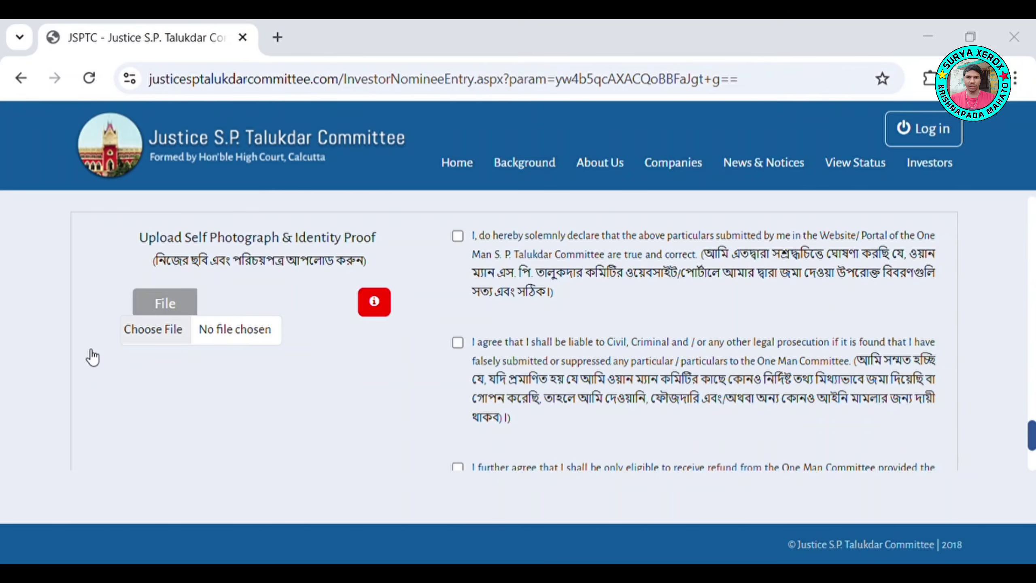
{"action": "left_click", "coordinate": [643, 262]}
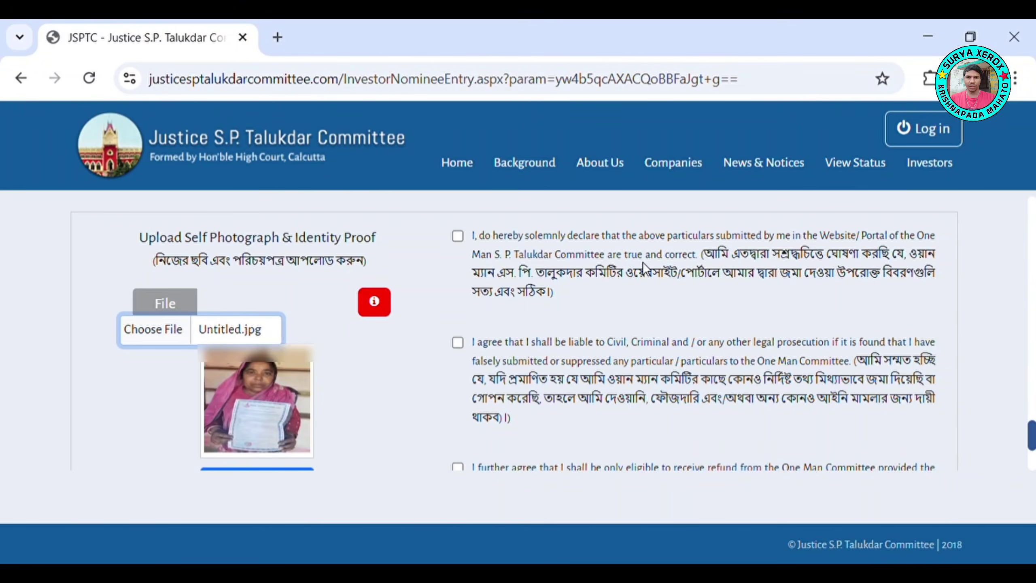
{"action": "scroll", "coordinate": [331, 372], "scroll_direction": "down", "scroll_amount": 2}
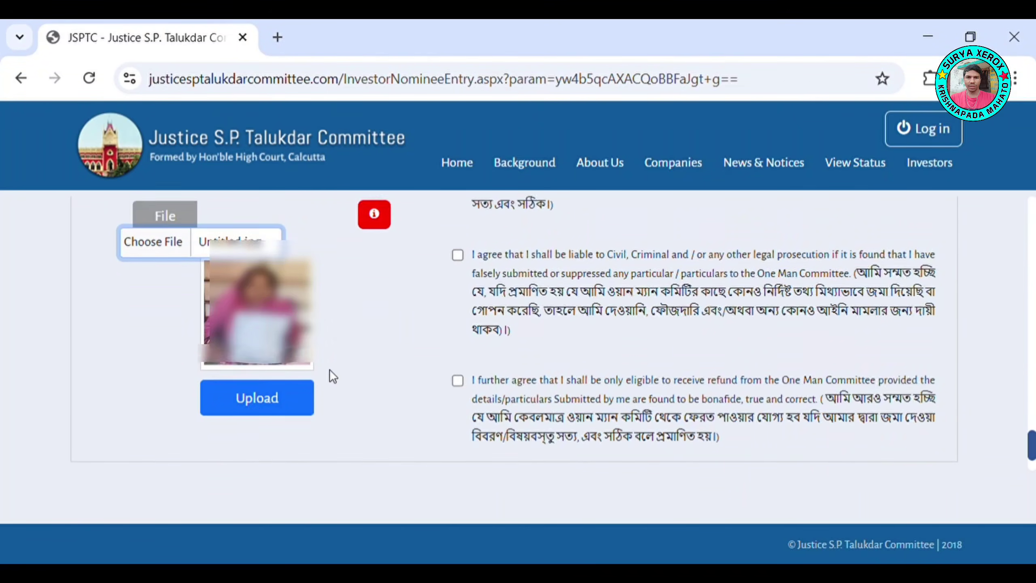
{"action": "left_click", "coordinate": [255, 393]}
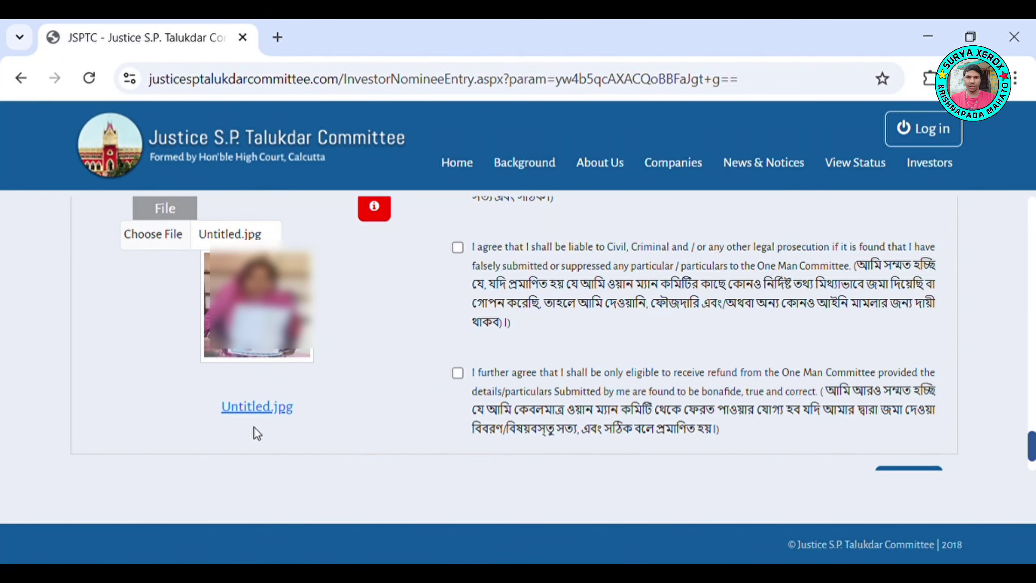
Tick the three declarations: true particulars, liability for false submission, and refund eligibility.
{"action": "scroll", "coordinate": [314, 407], "scroll_direction": "up", "scroll_amount": 2}
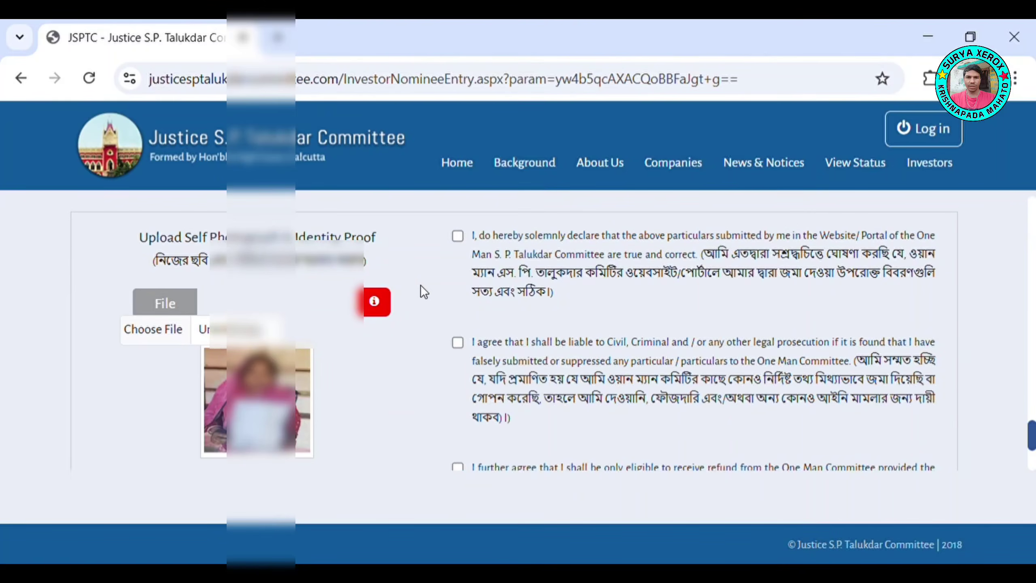
{"action": "left_click", "coordinate": [454, 237]}
{"action": "left_click", "coordinate": [457, 344]}
{"action": "scroll", "coordinate": [448, 345], "scroll_direction": "down", "scroll_amount": 2}
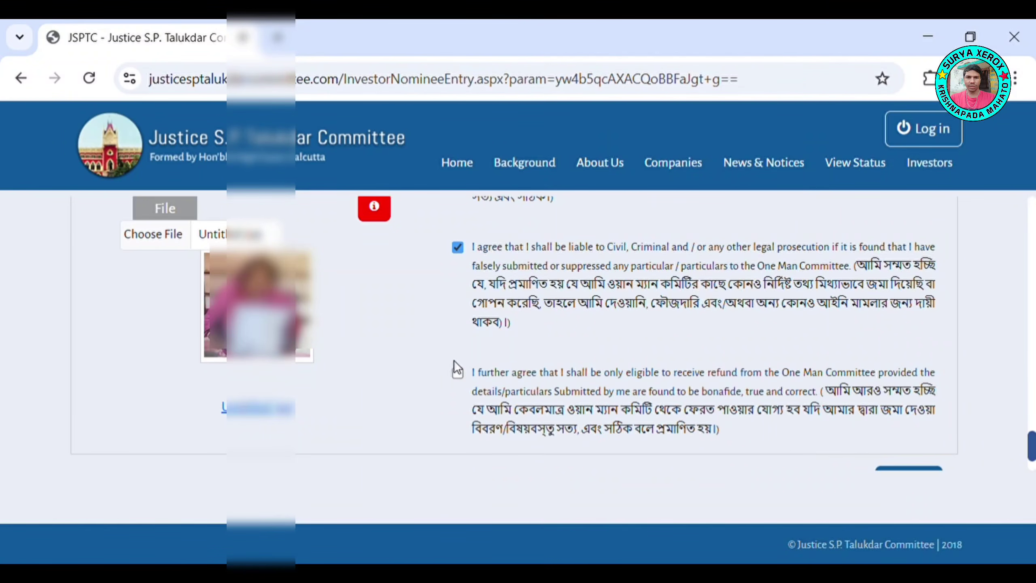
{"action": "left_click", "coordinate": [457, 373]}
{"action": "scroll", "coordinate": [458, 374], "scroll_direction": "down", "scroll_amount": 2}
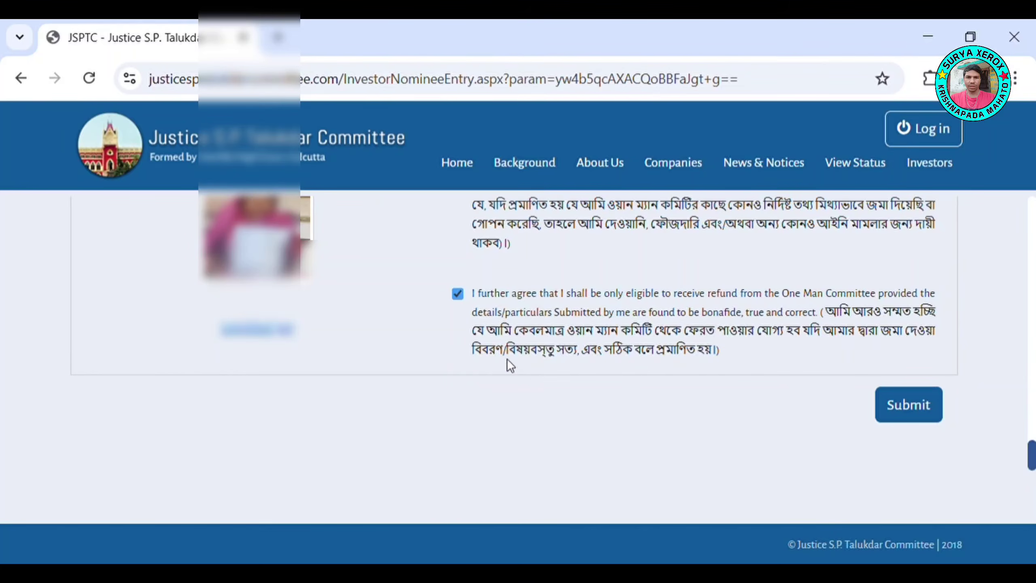
Submit the claim form and dismiss the 'Investor Saved Successfully' alert.
{"action": "left_click", "coordinate": [918, 417]}
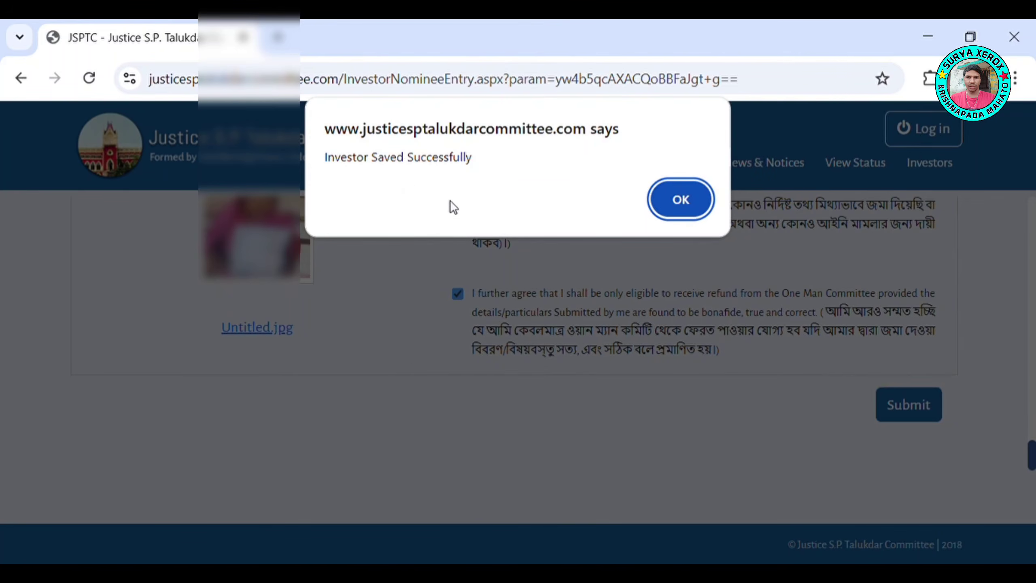
{"action": "left_click", "coordinate": [662, 199]}
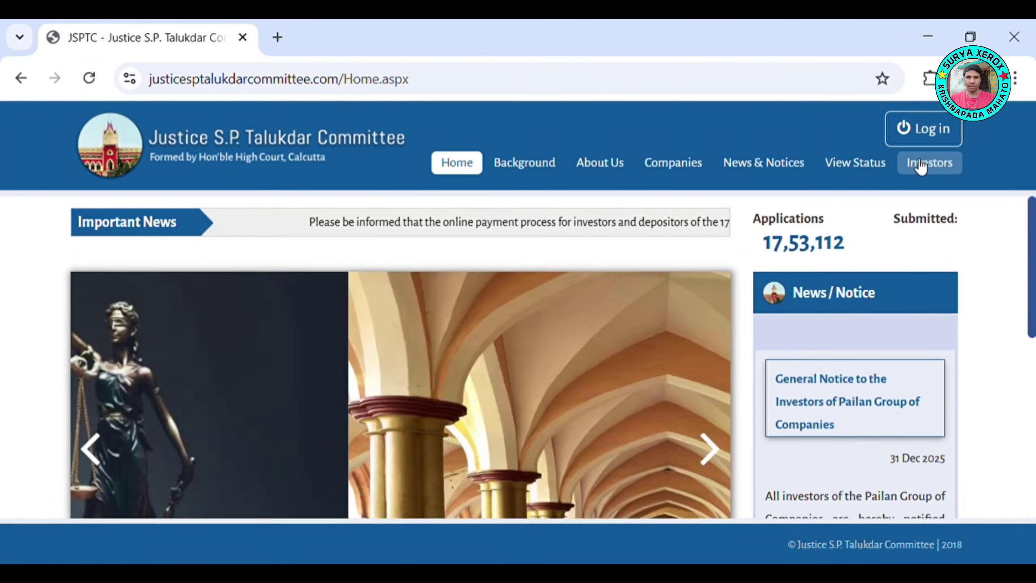
Check the application status using the acknowledgement number and captcha answer 9.
{"action": "left_click", "coordinate": [873, 163]}
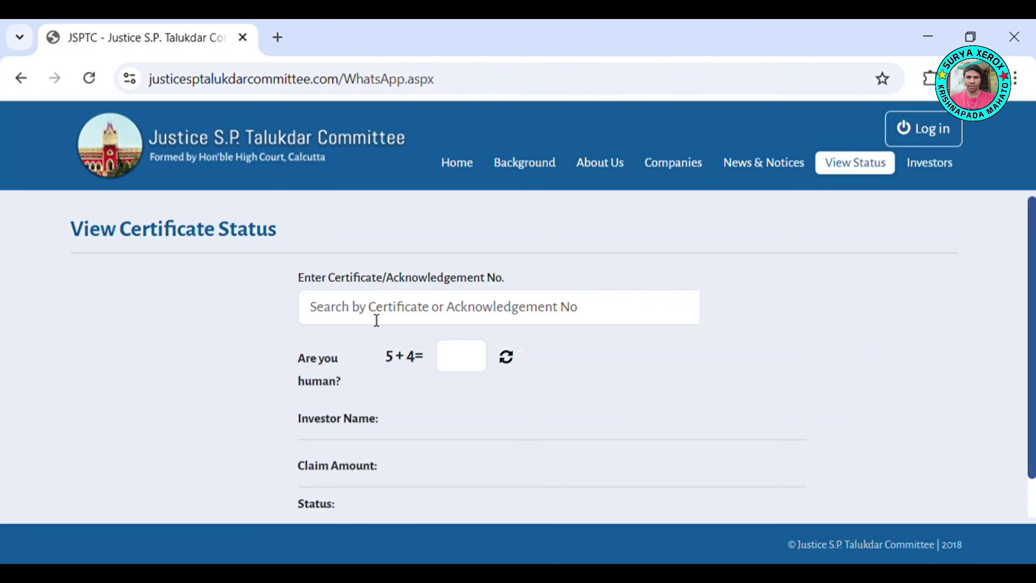
{"action": "left_click", "coordinate": [370, 317]}
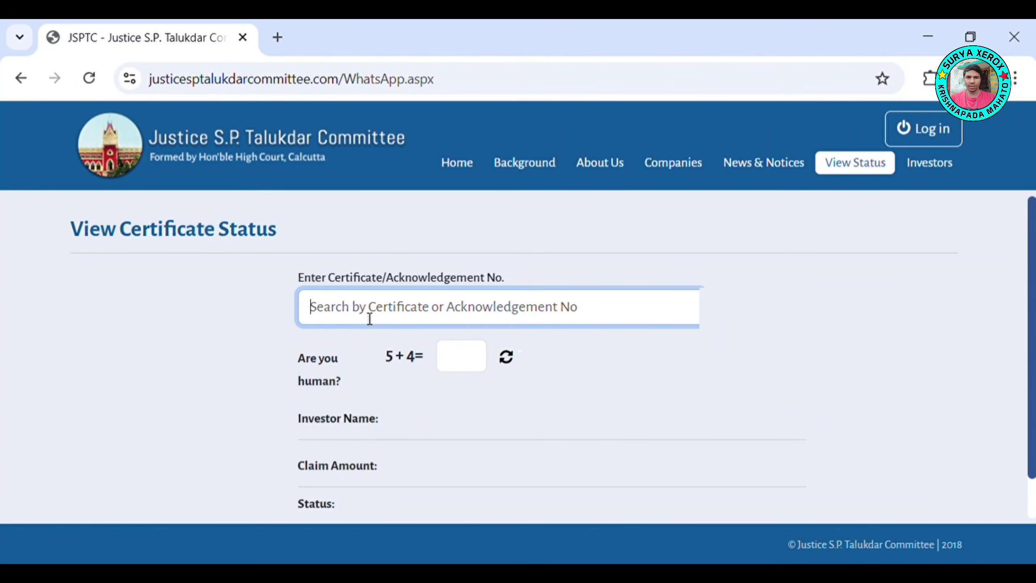
{"action": "type", "text": "01"}
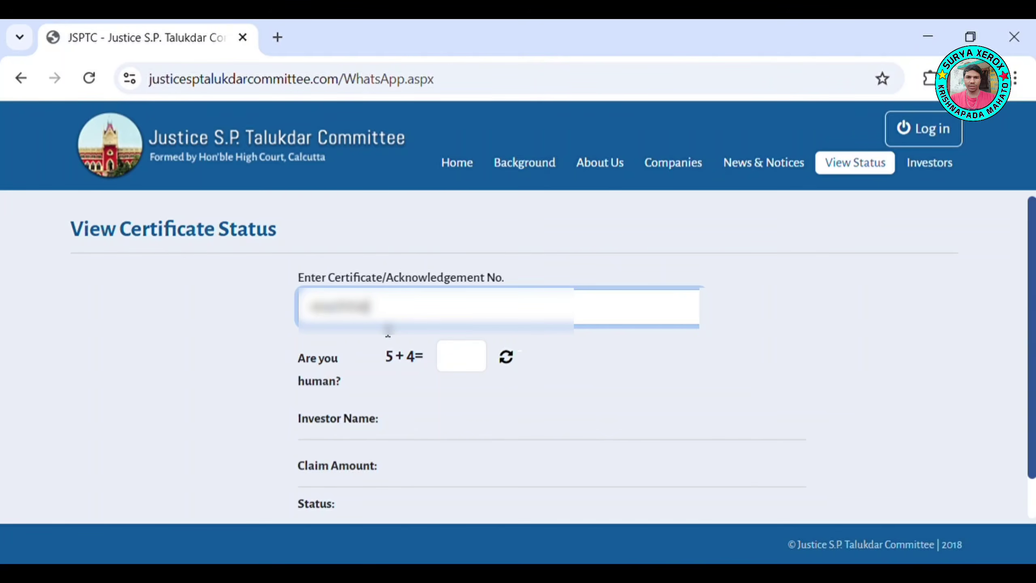
{"action": "left_click", "coordinate": [458, 366]}
{"action": "type", "text": "9"}
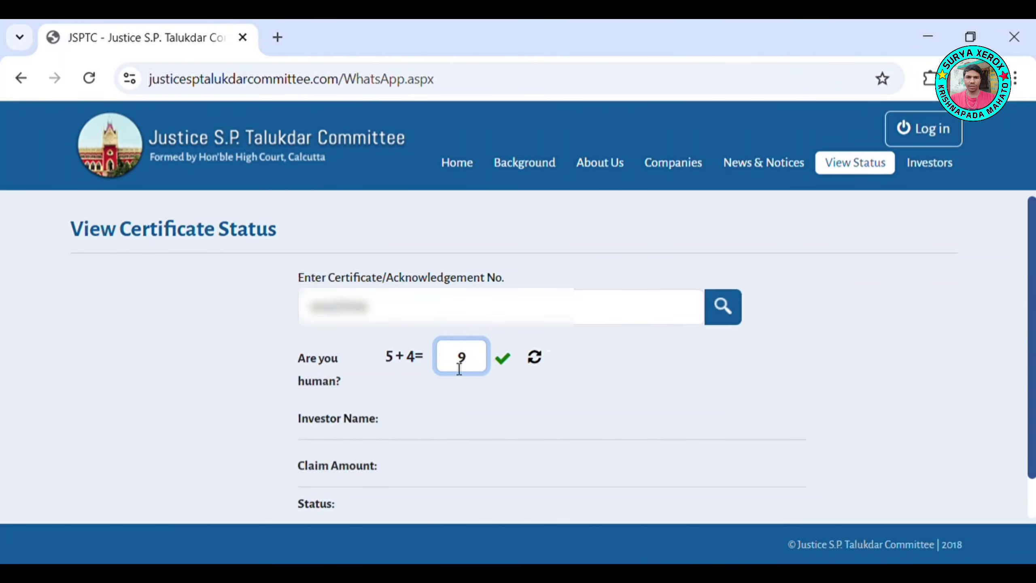
{"action": "left_click", "coordinate": [725, 317]}
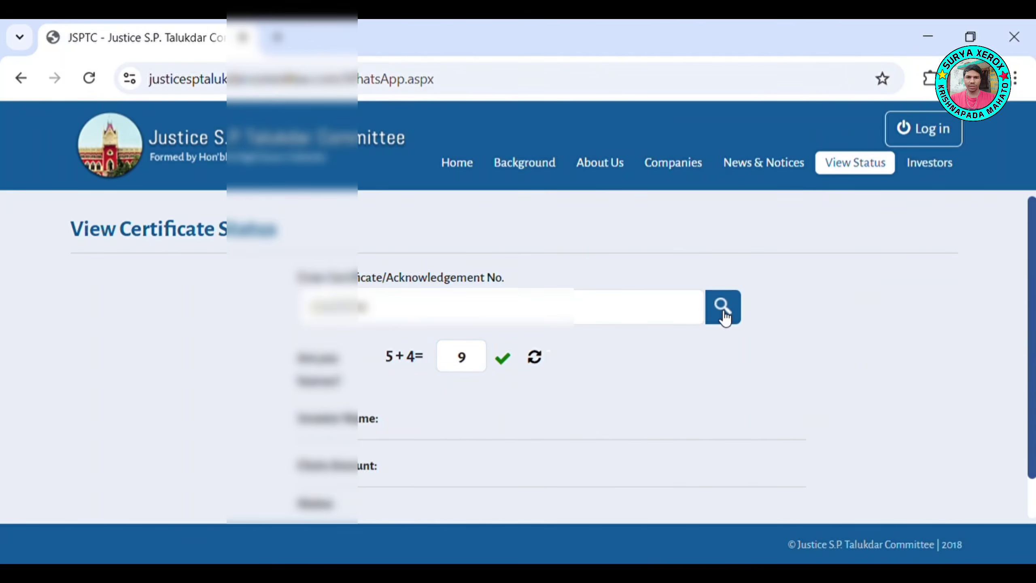
{"action": "scroll", "coordinate": [489, 382], "scroll_direction": "down", "scroll_amount": 1}
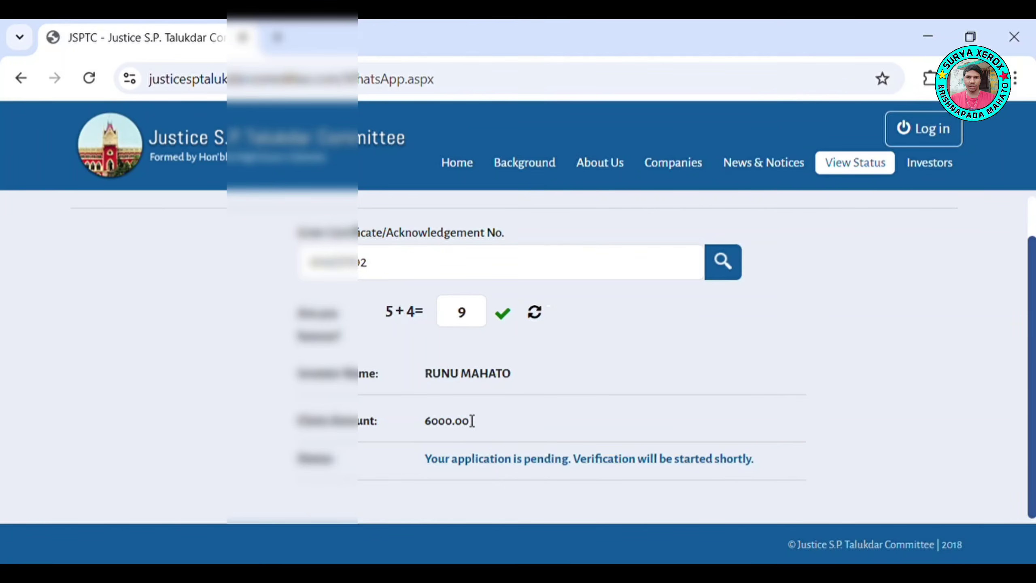
Select the whole acknowledgement number in the lookup field.
{"action": "left_click", "coordinate": [369, 265]}
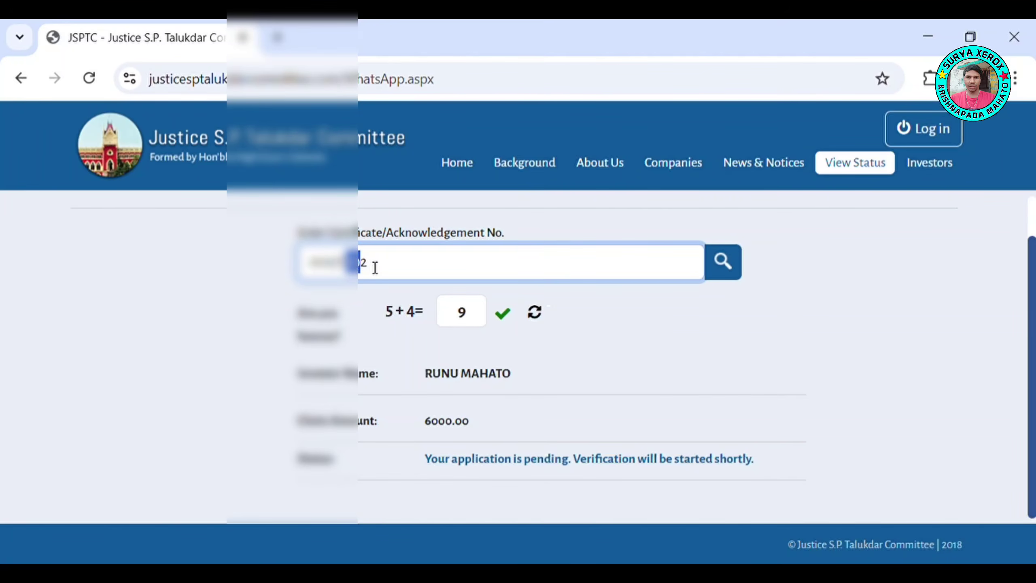
{"action": "left_click_drag", "start_coordinate": [375, 266], "coordinate": [302, 269]}
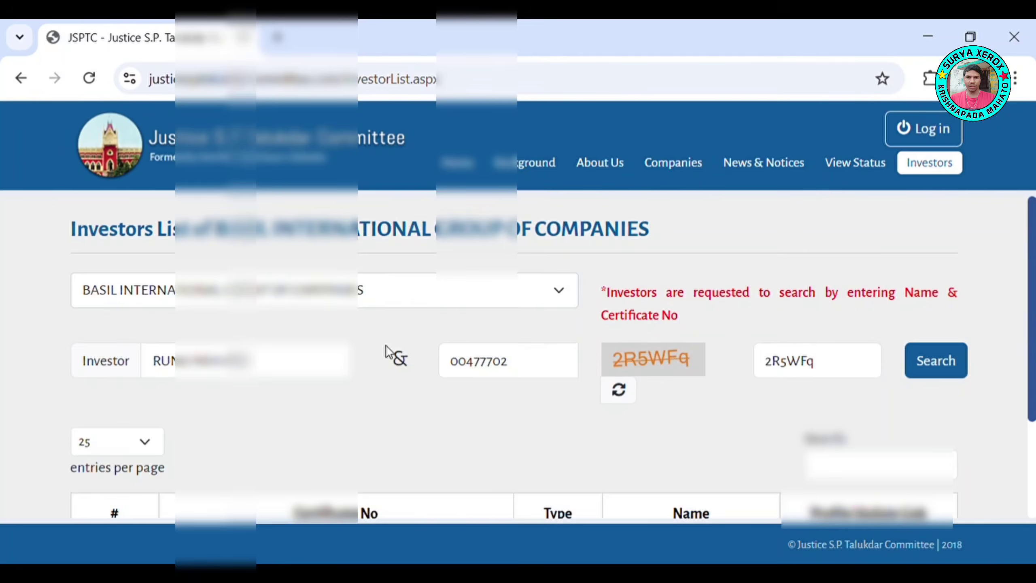
{"action": "scroll", "coordinate": [385, 354], "scroll_direction": "down", "scroll_amount": 3}
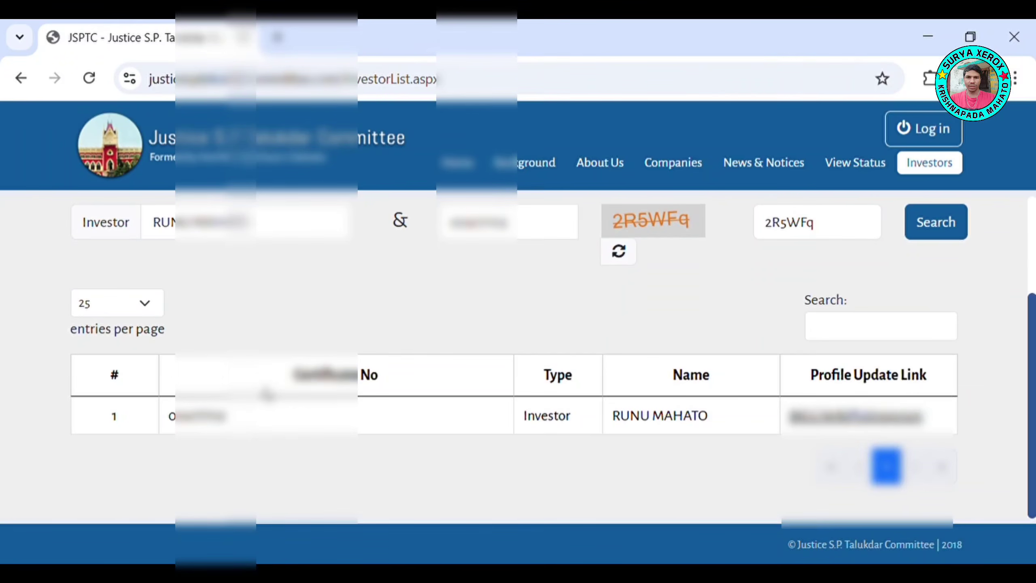